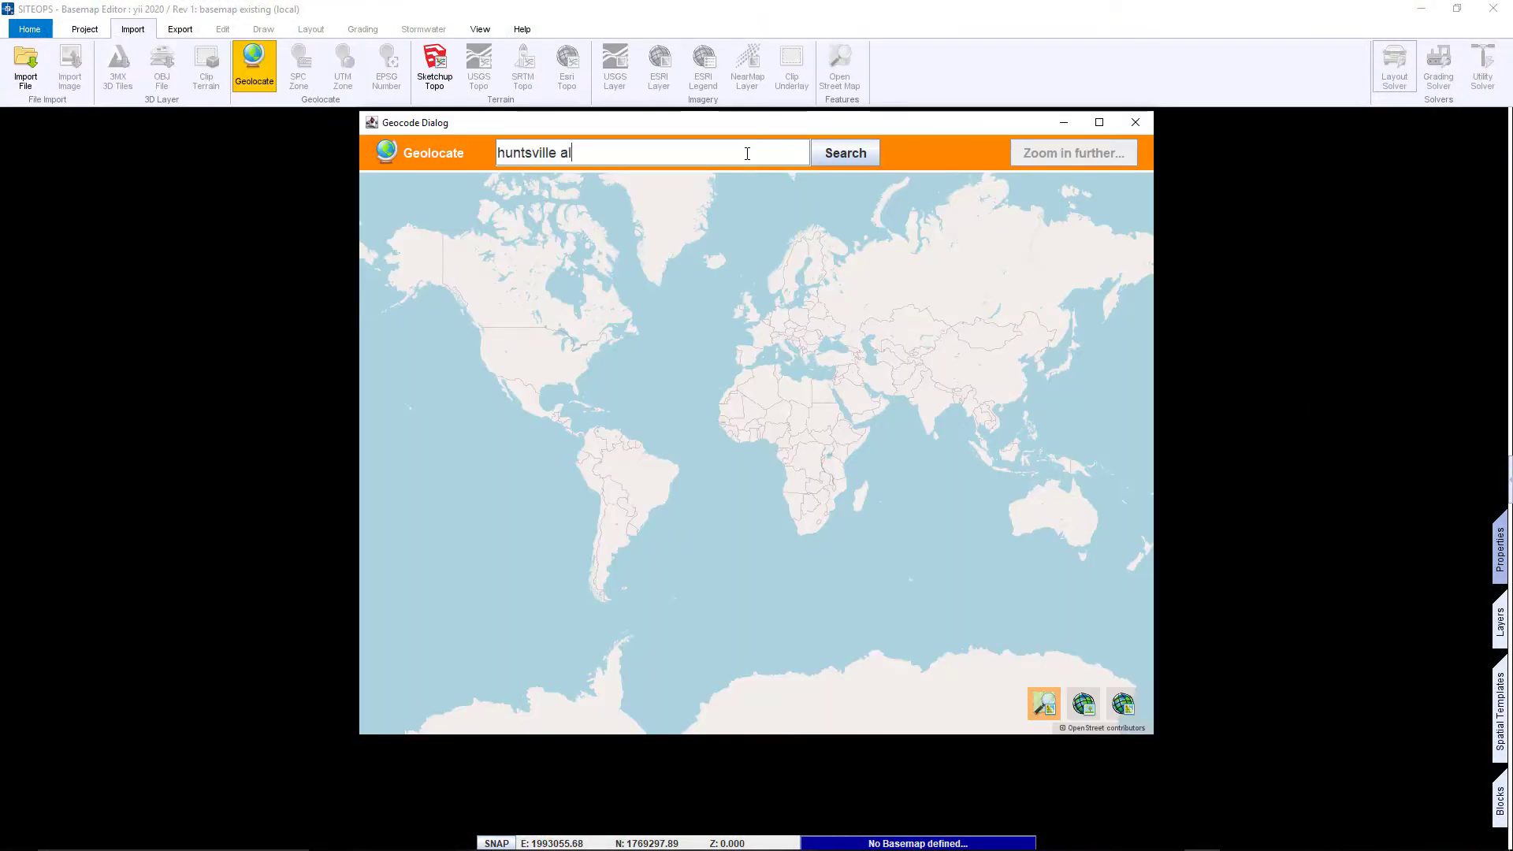
- Load the World_Imagery satellite basemap and overlay Esri Topo contours on the site
{"action": "key", "text": "Return"}
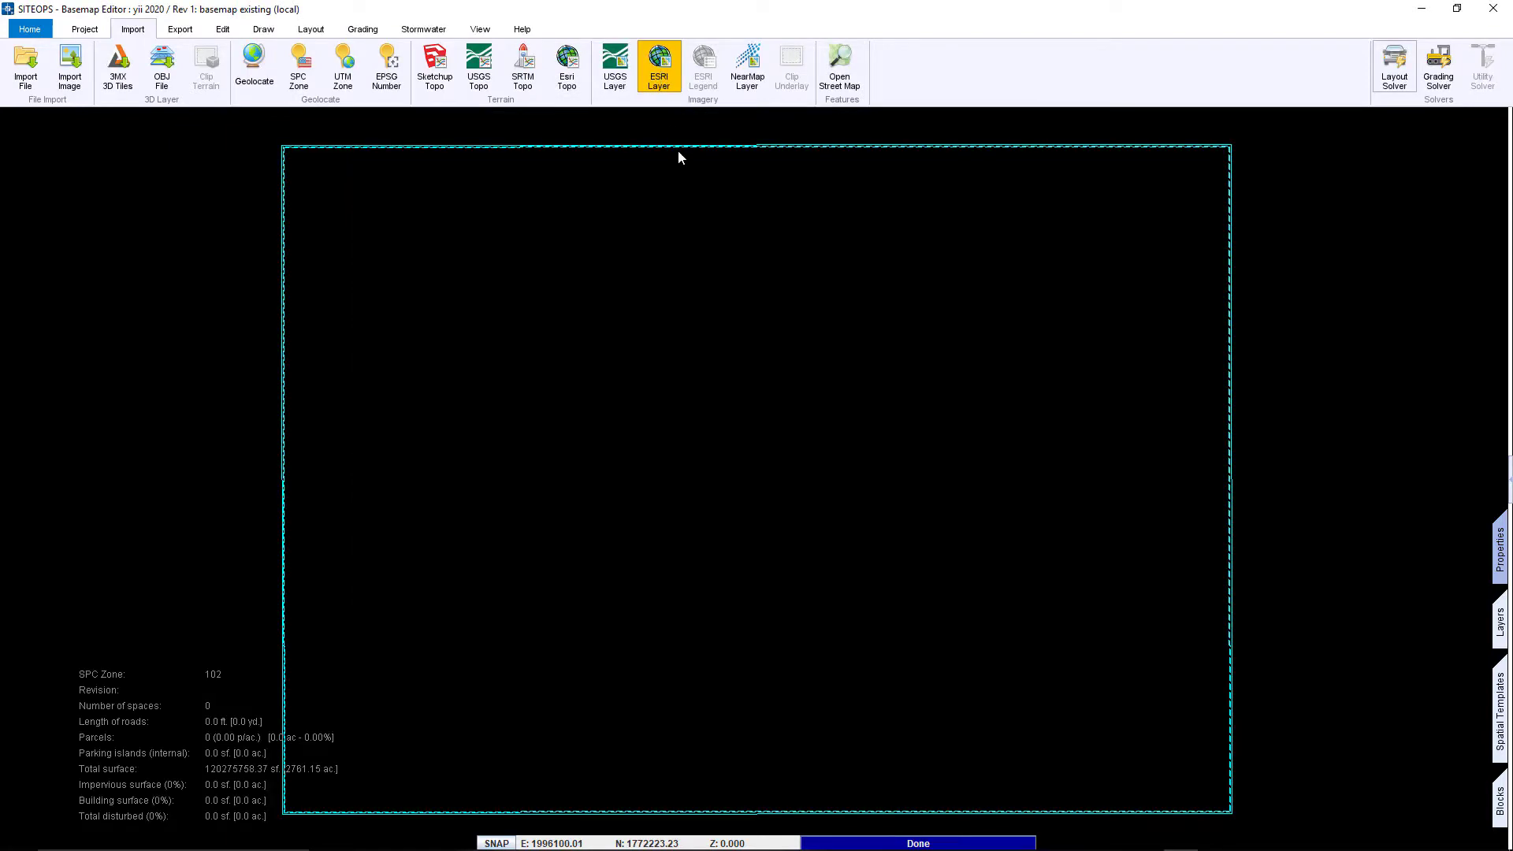
{"action": "left_click", "coordinate": [628, 413]}
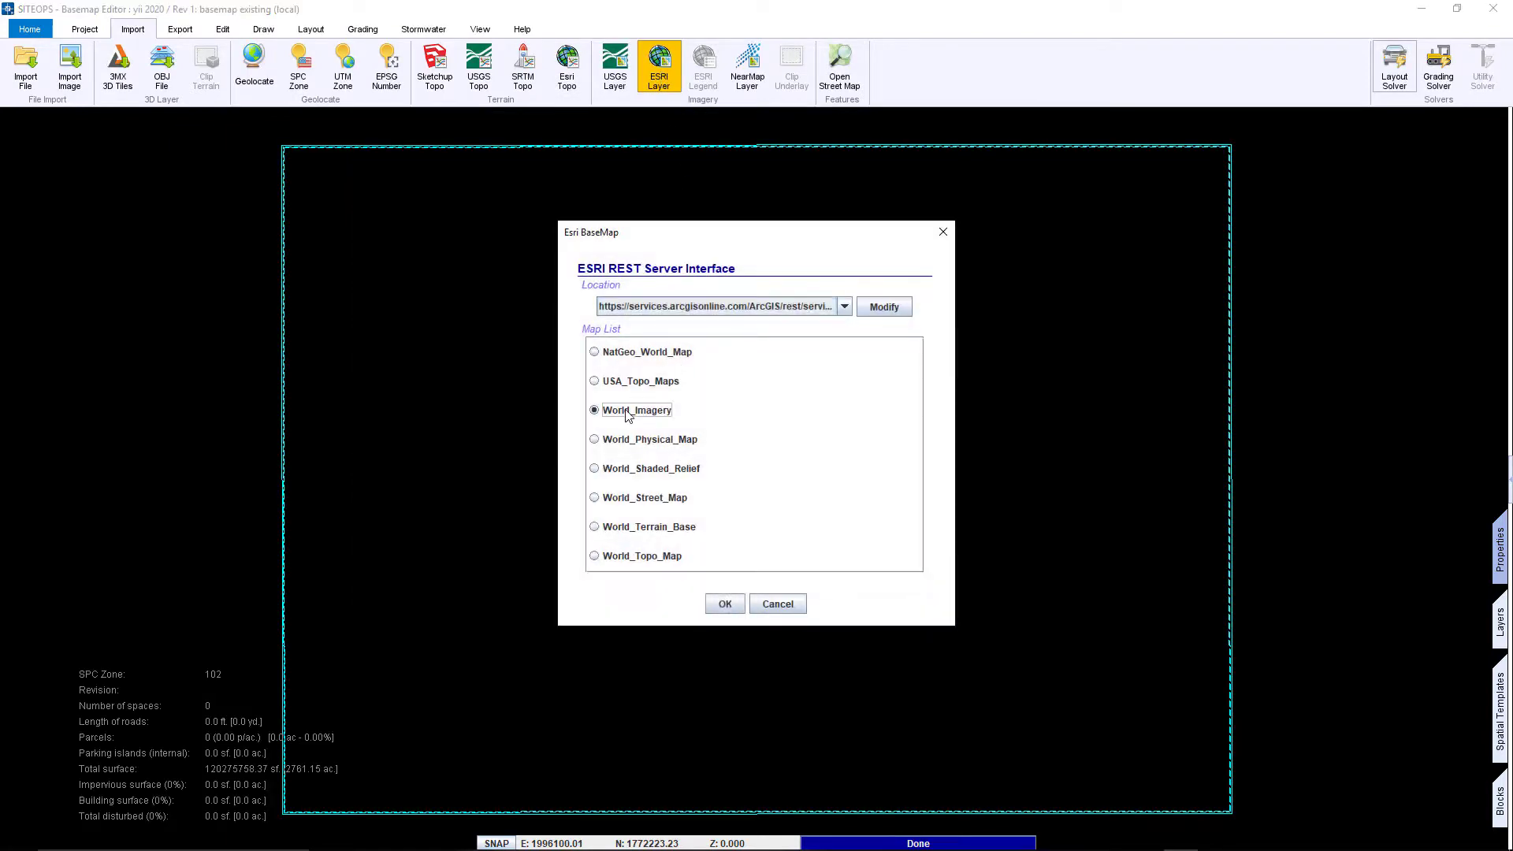
{"action": "left_click", "coordinate": [725, 604]}
{"action": "left_click", "coordinate": [560, 67]}
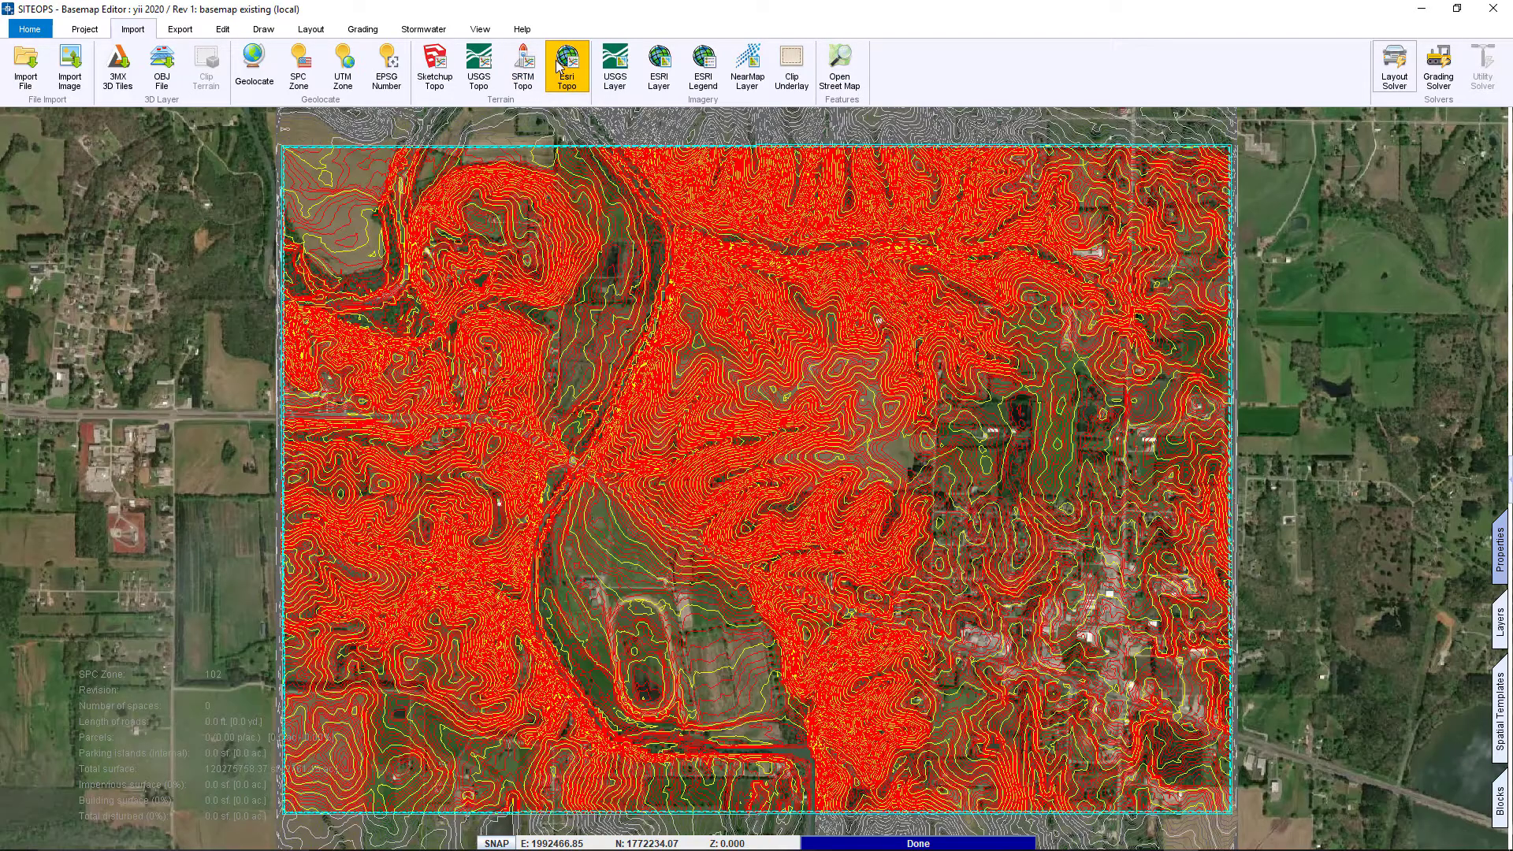
{"action": "left_click", "coordinate": [509, 14]}
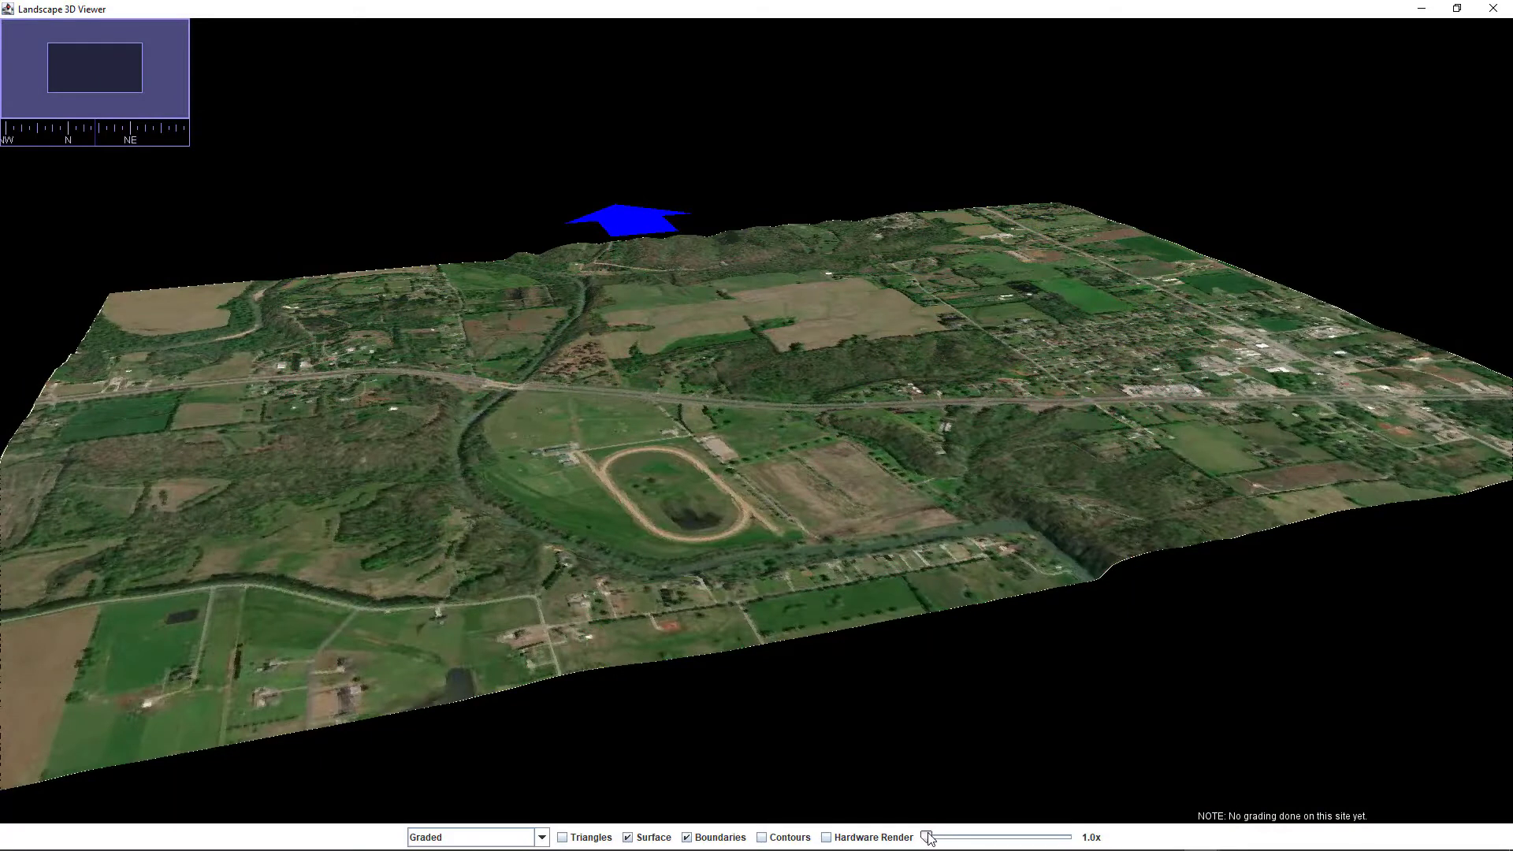
{"action": "mouse_move", "coordinate": [930, 839]}
{"action": "left_mouse_down"}
{"action": "mouse_move", "coordinate": [981, 837]}
{"action": "mouse_move", "coordinate": [932, 837]}
{"action": "left_mouse_up"}
{"action": "left_click", "coordinate": [1492, 9]}
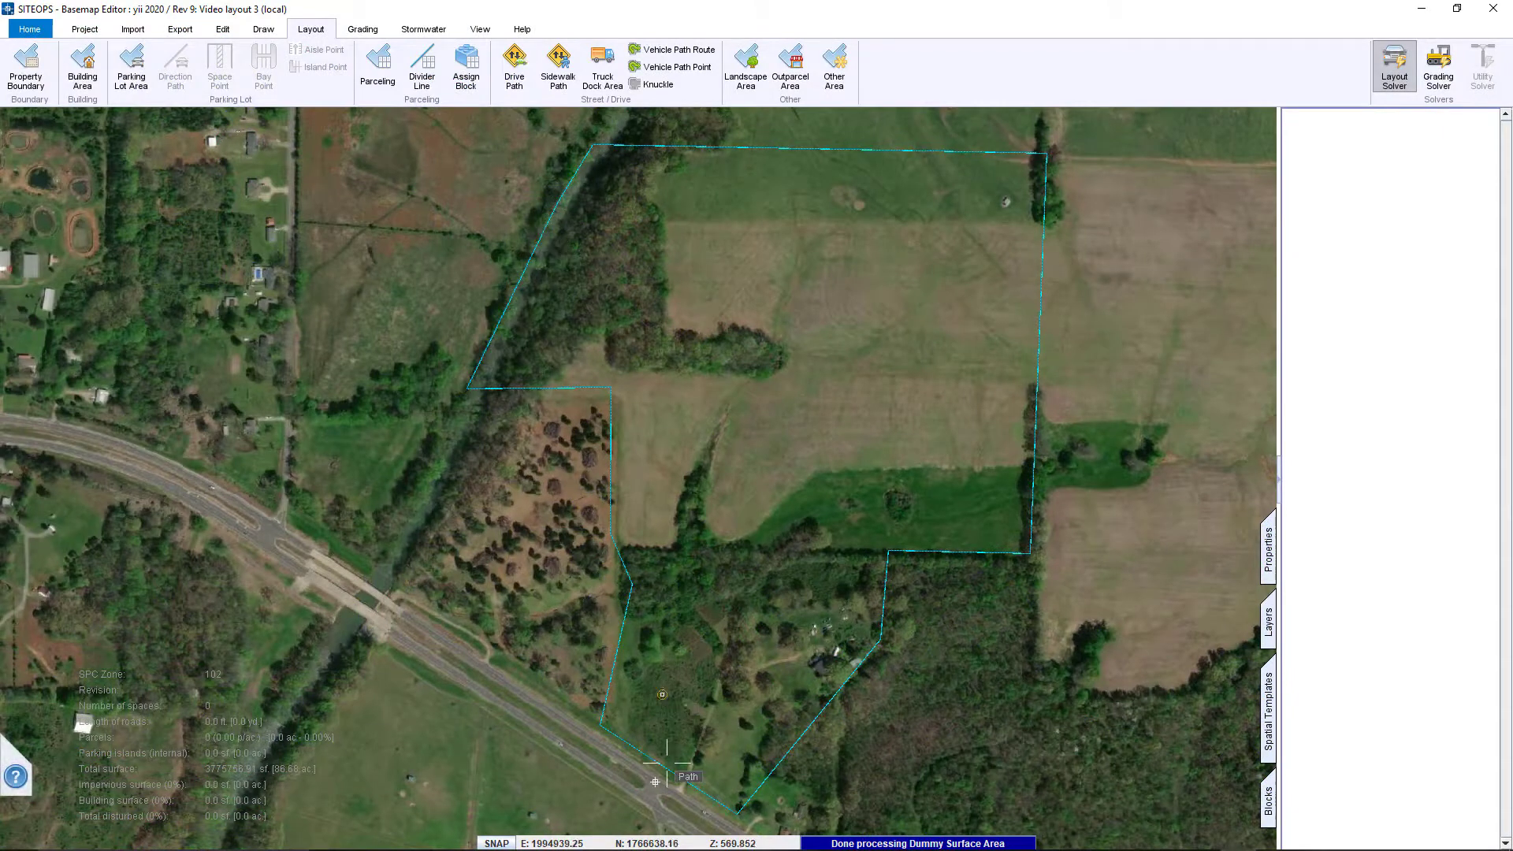
- Draw a drive path from the highway north into the site and end it to generate lots
{"action": "left_click", "coordinate": [655, 781]}
{"action": "left_click", "coordinate": [759, 621]}
{"action": "left_click", "coordinate": [792, 323]}
{"action": "right_click", "coordinate": [833, 341]}
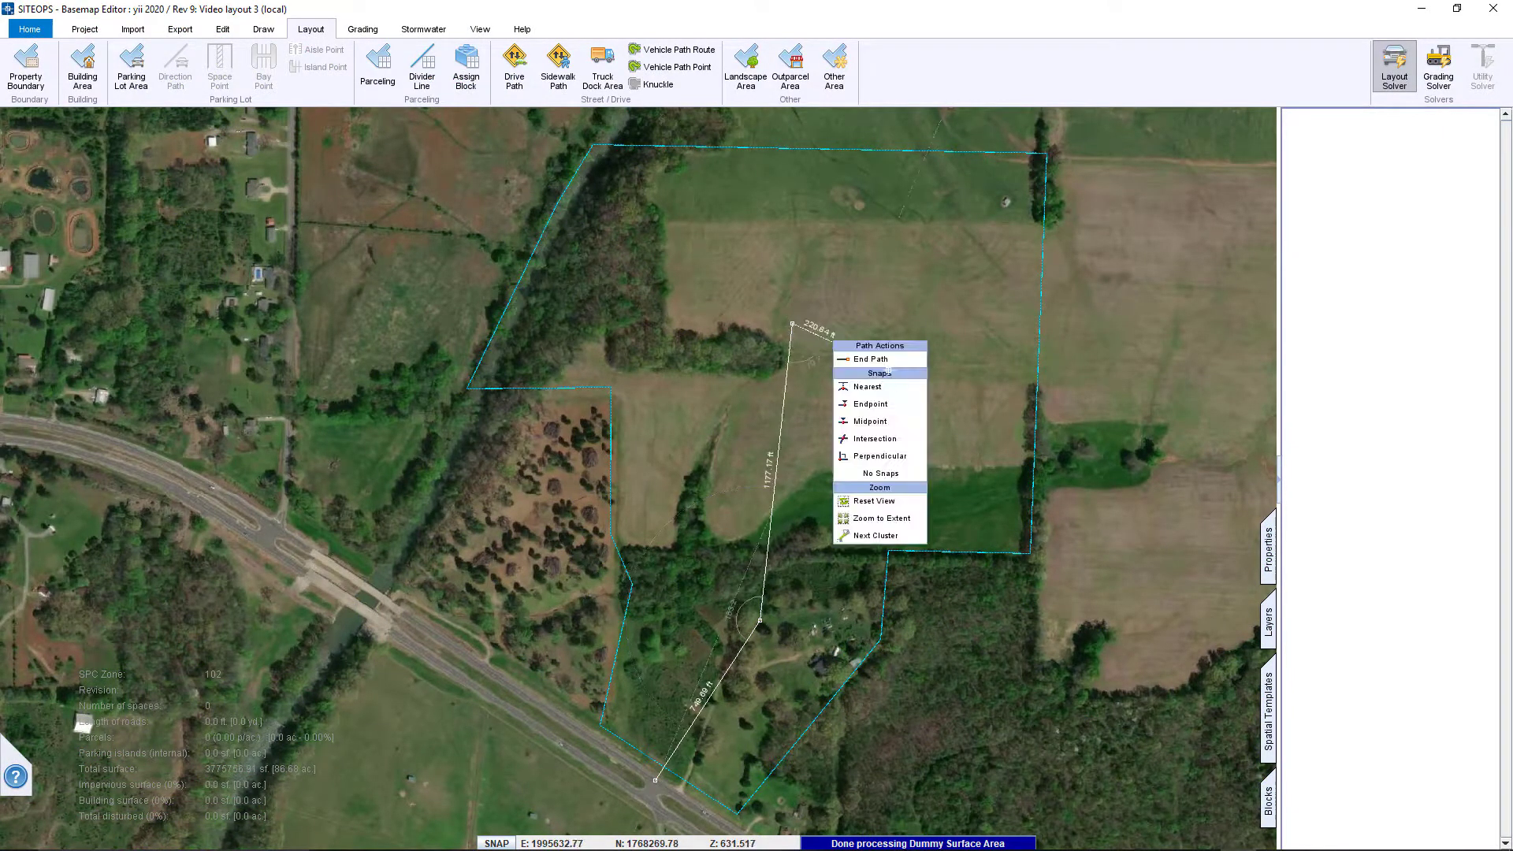
{"action": "left_click", "coordinate": [884, 360]}
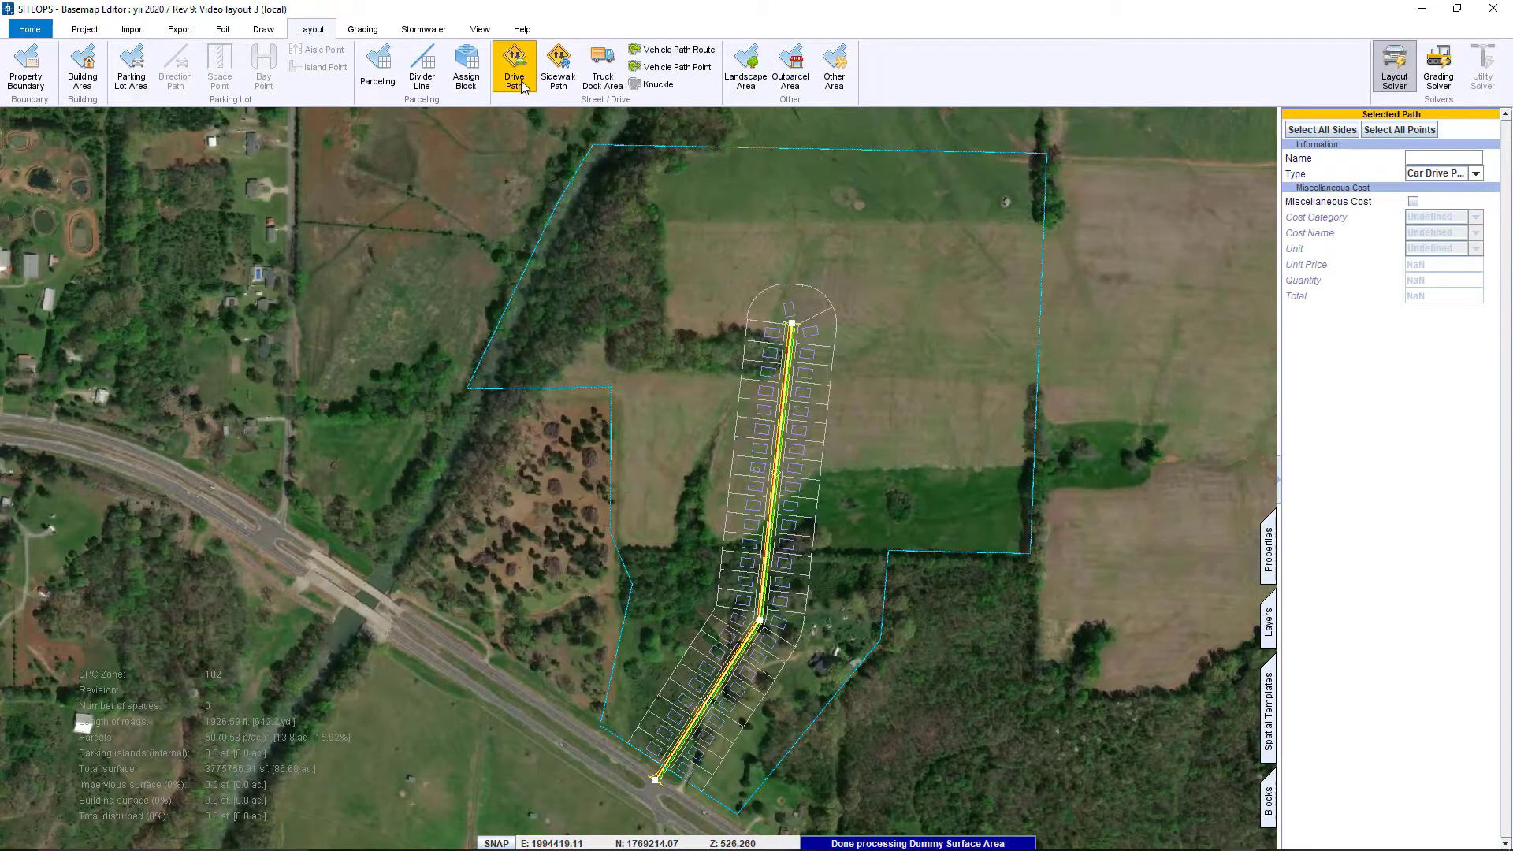
- Add an eastward branch path off the new road and end it to create its lots
{"action": "left_click", "coordinate": [778, 446]}
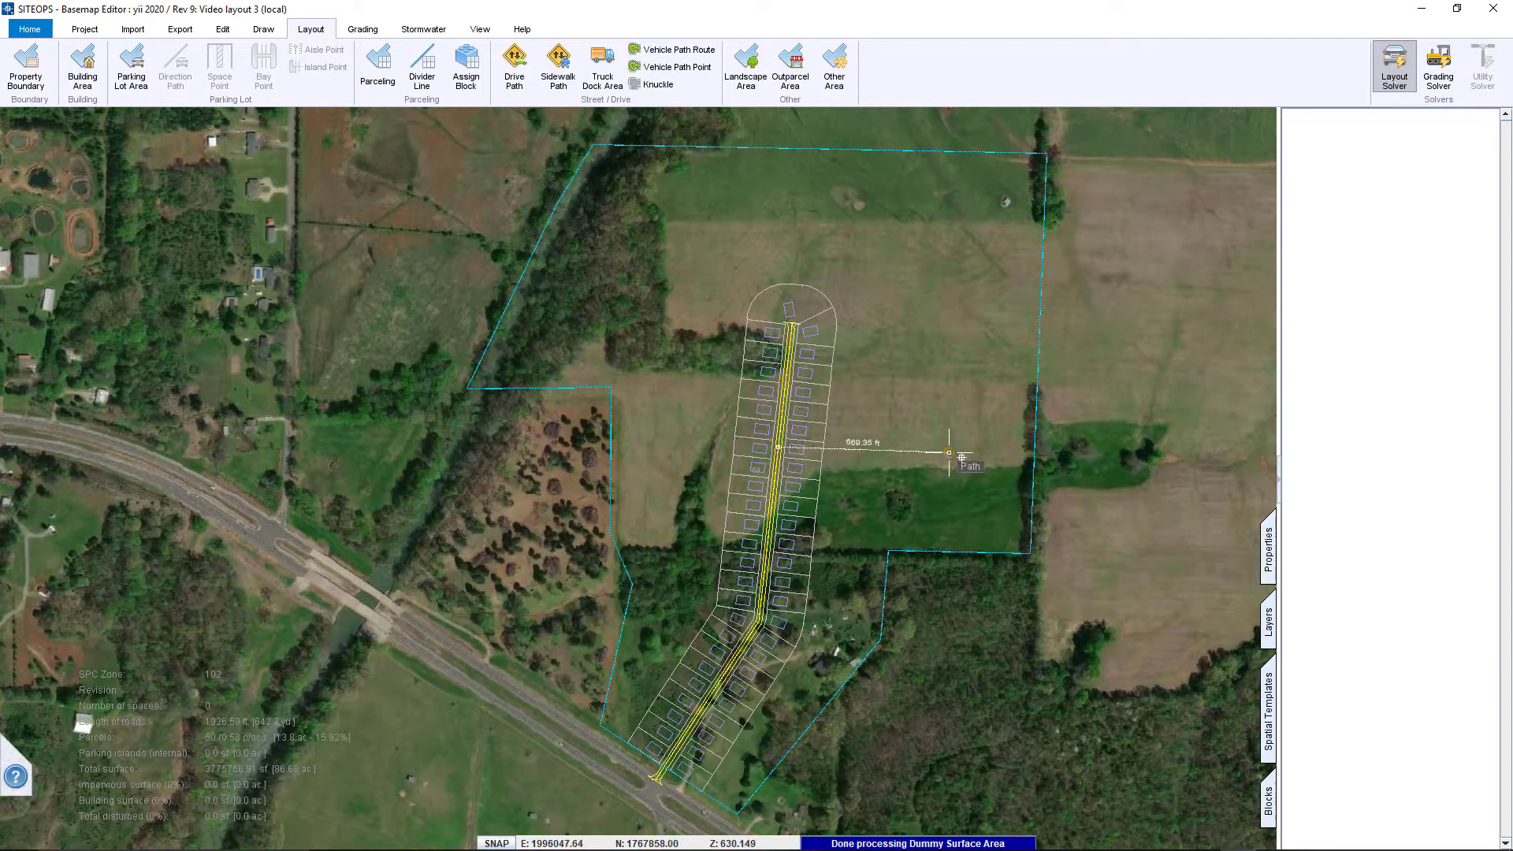
{"action": "left_click", "coordinate": [979, 458]}
{"action": "right_click", "coordinate": [979, 458]}
{"action": "left_click", "coordinate": [1017, 463]}
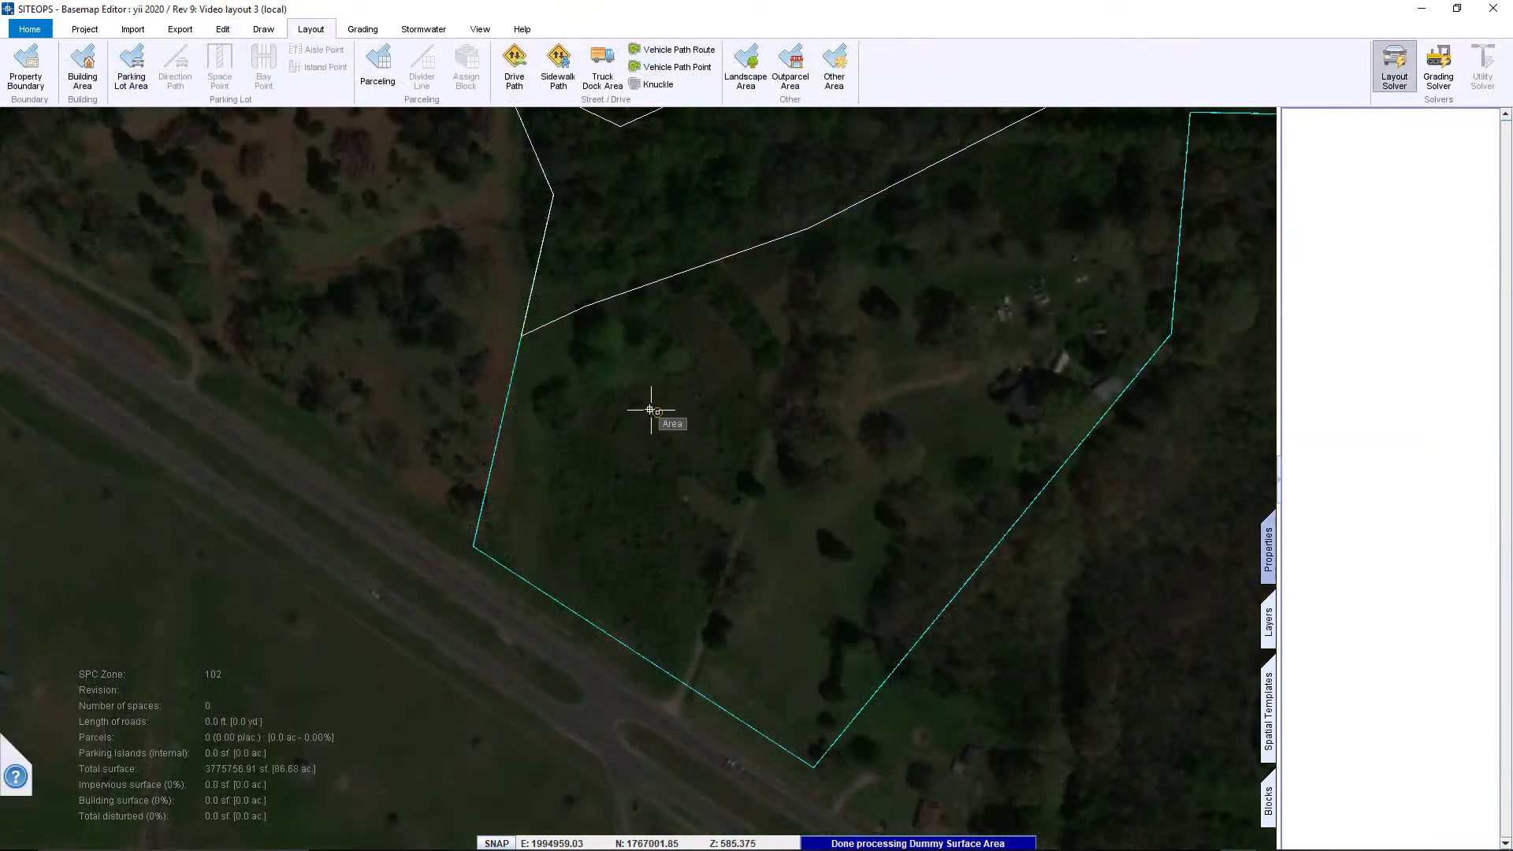
- Draw a four-corner parking lot area and drag its top edge outward to reach 338 spaces
{"action": "left_click", "coordinate": [650, 409]}
{"action": "left_click", "coordinate": [838, 521]}
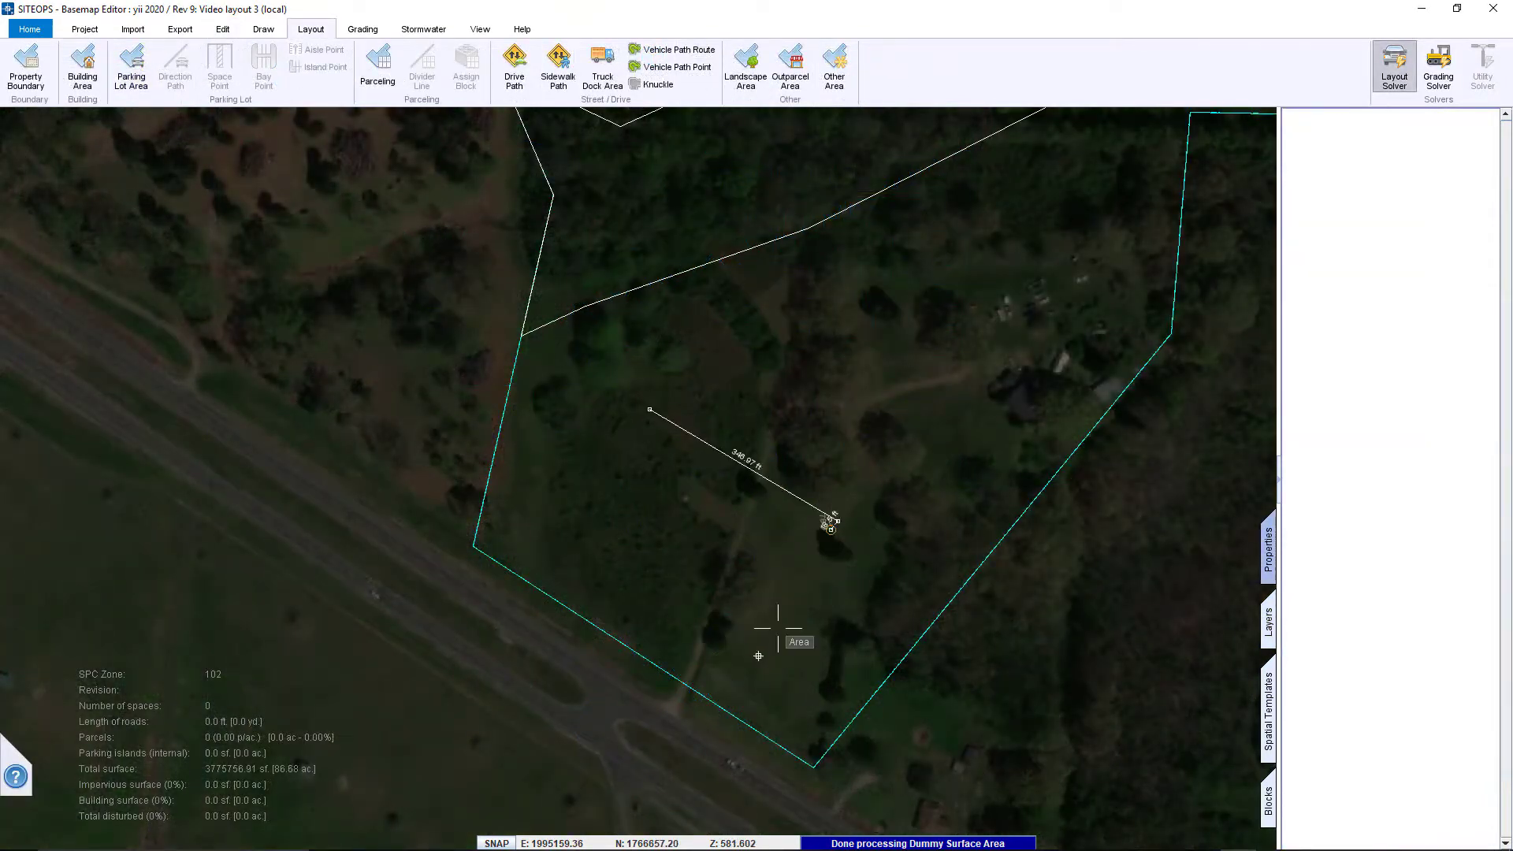
{"action": "left_click", "coordinate": [752, 666]}
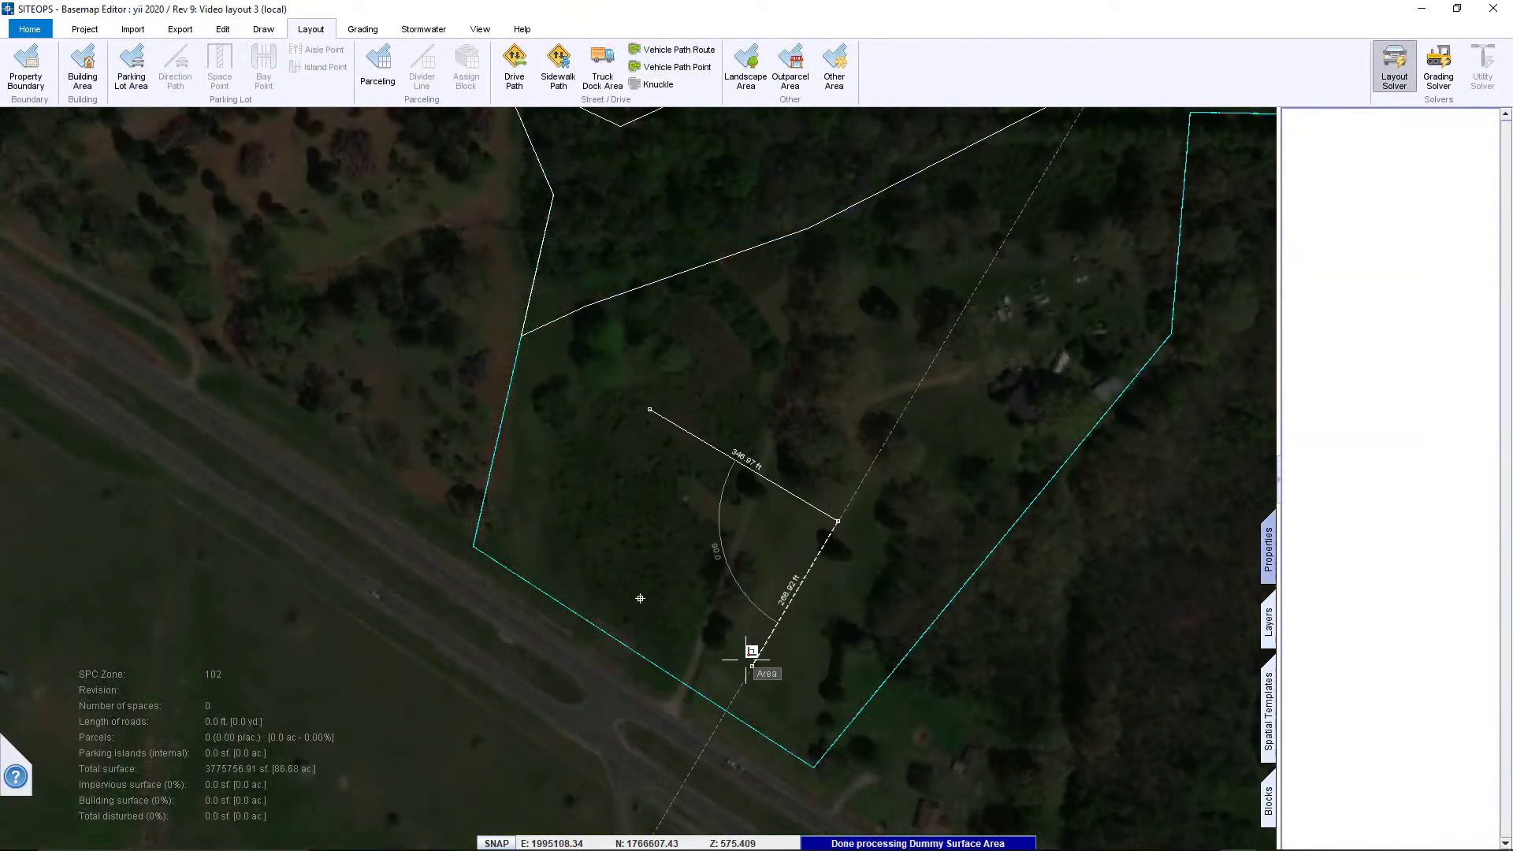
{"action": "left_click", "coordinate": [562, 554]}
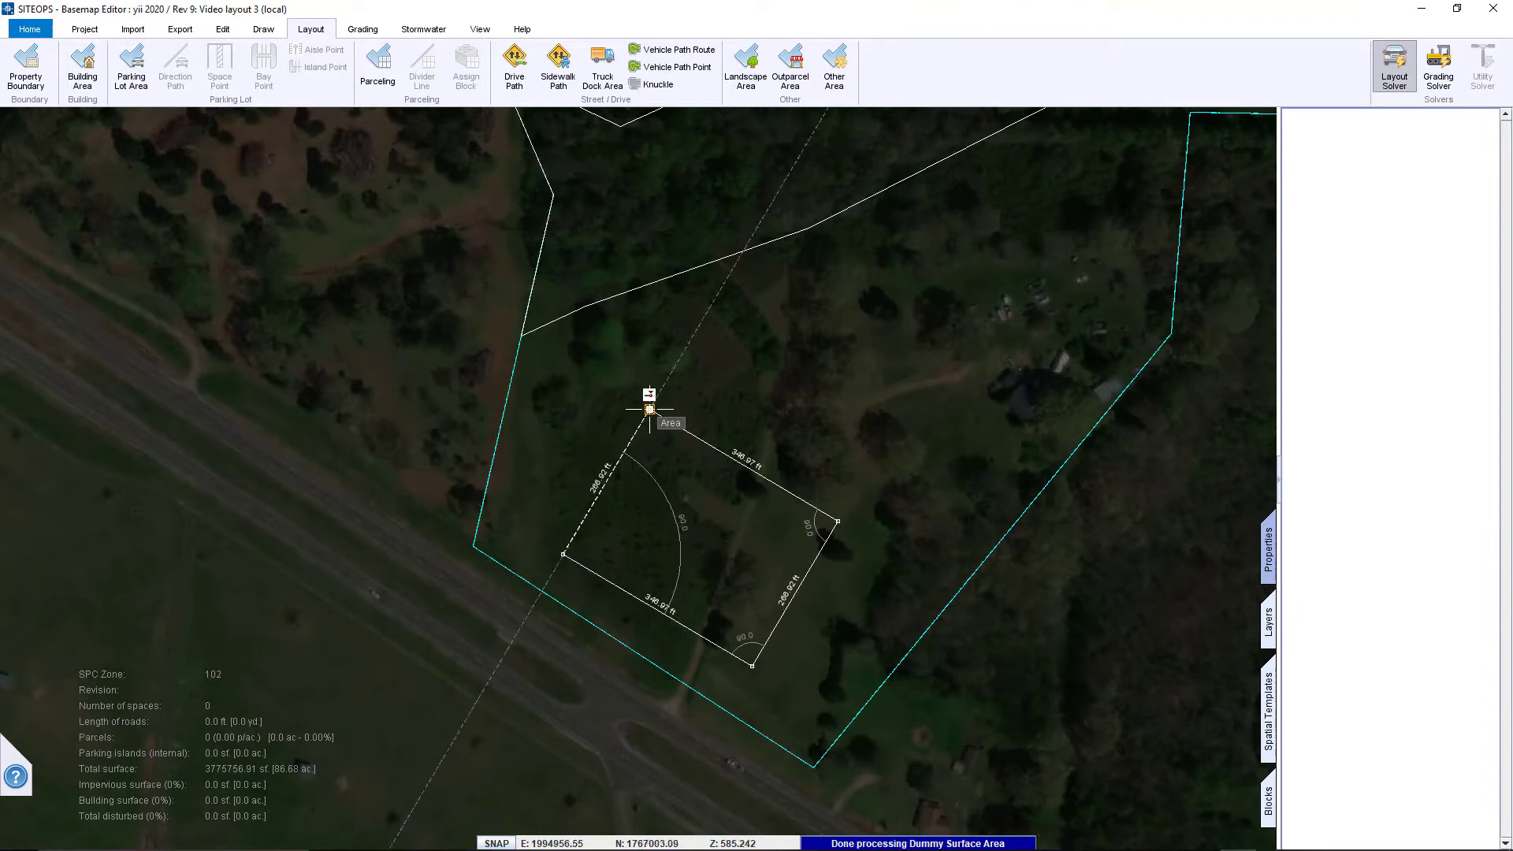
{"action": "left_click", "coordinate": [649, 409]}
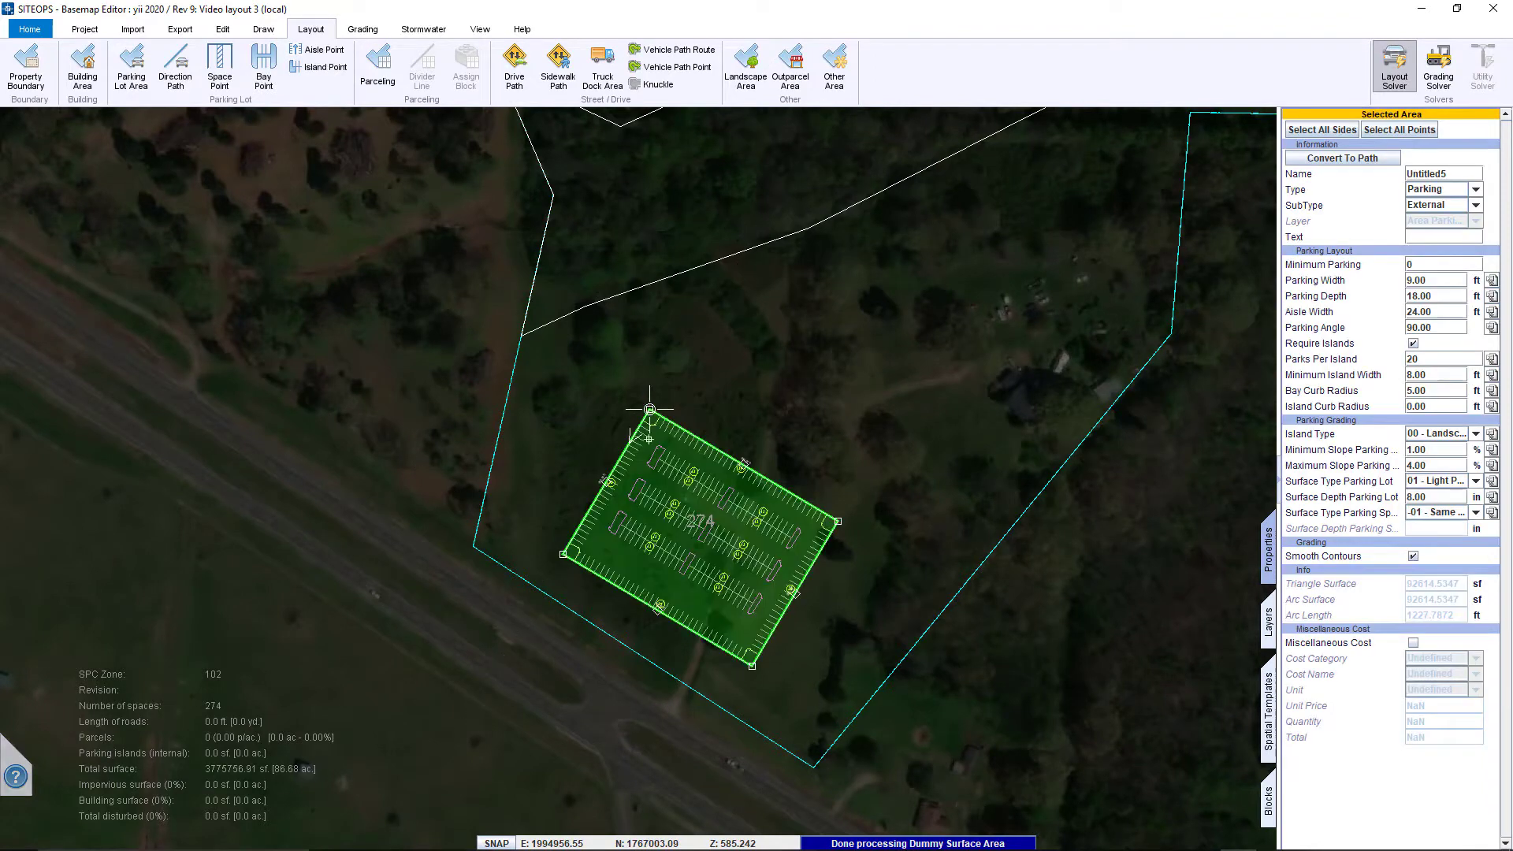
{"action": "left_click", "coordinate": [745, 464]}
{"action": "left_click_drag", "start_coordinate": [746, 464], "coordinate": [759, 432]}
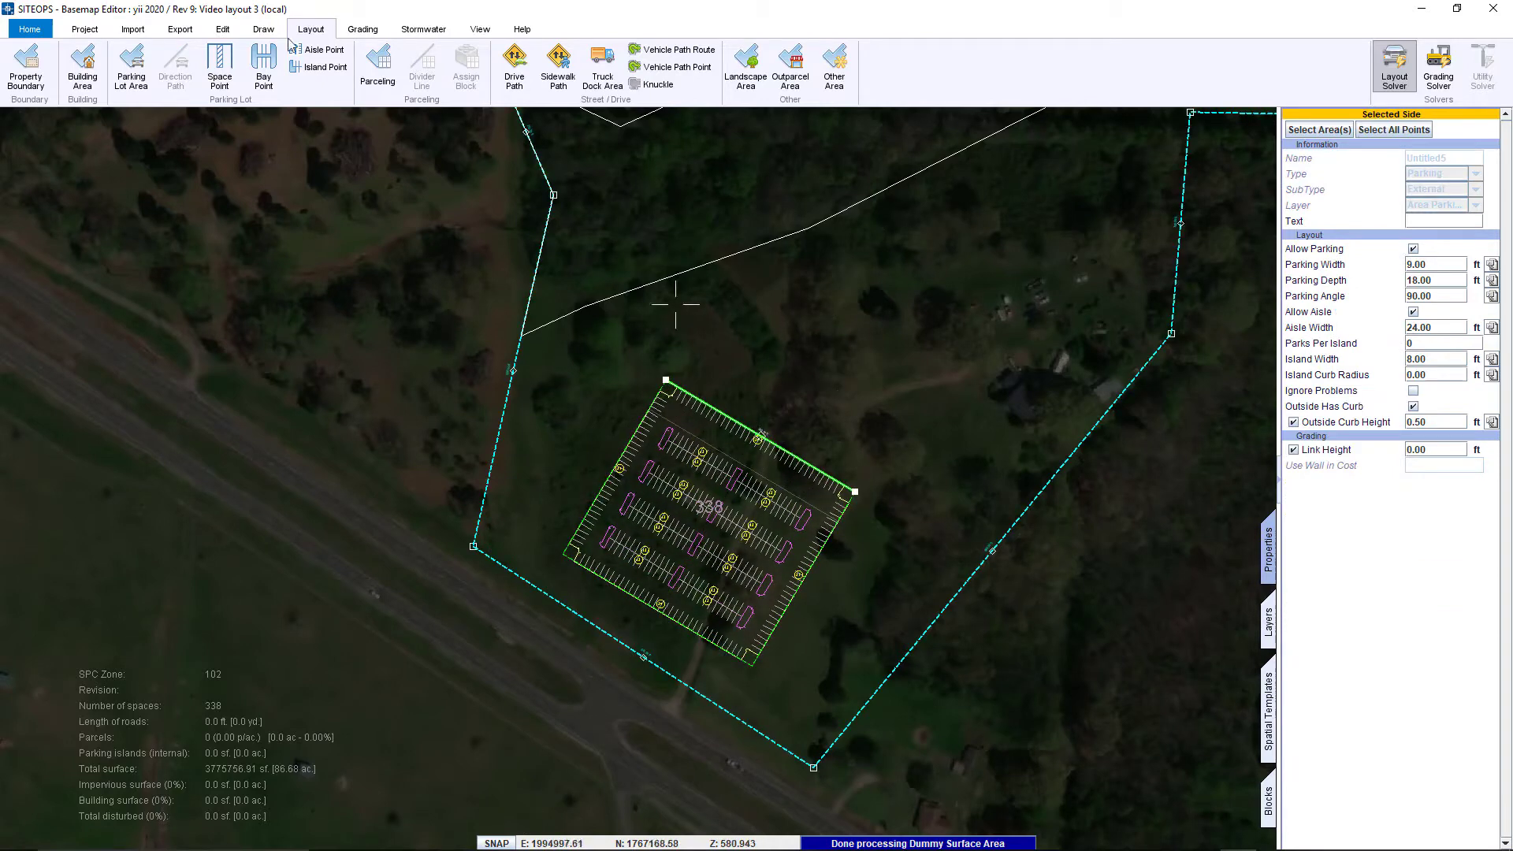
- Trace a building area outline around the parking lot for about 40,916 sf of building
{"action": "left_click", "coordinate": [83, 67]}
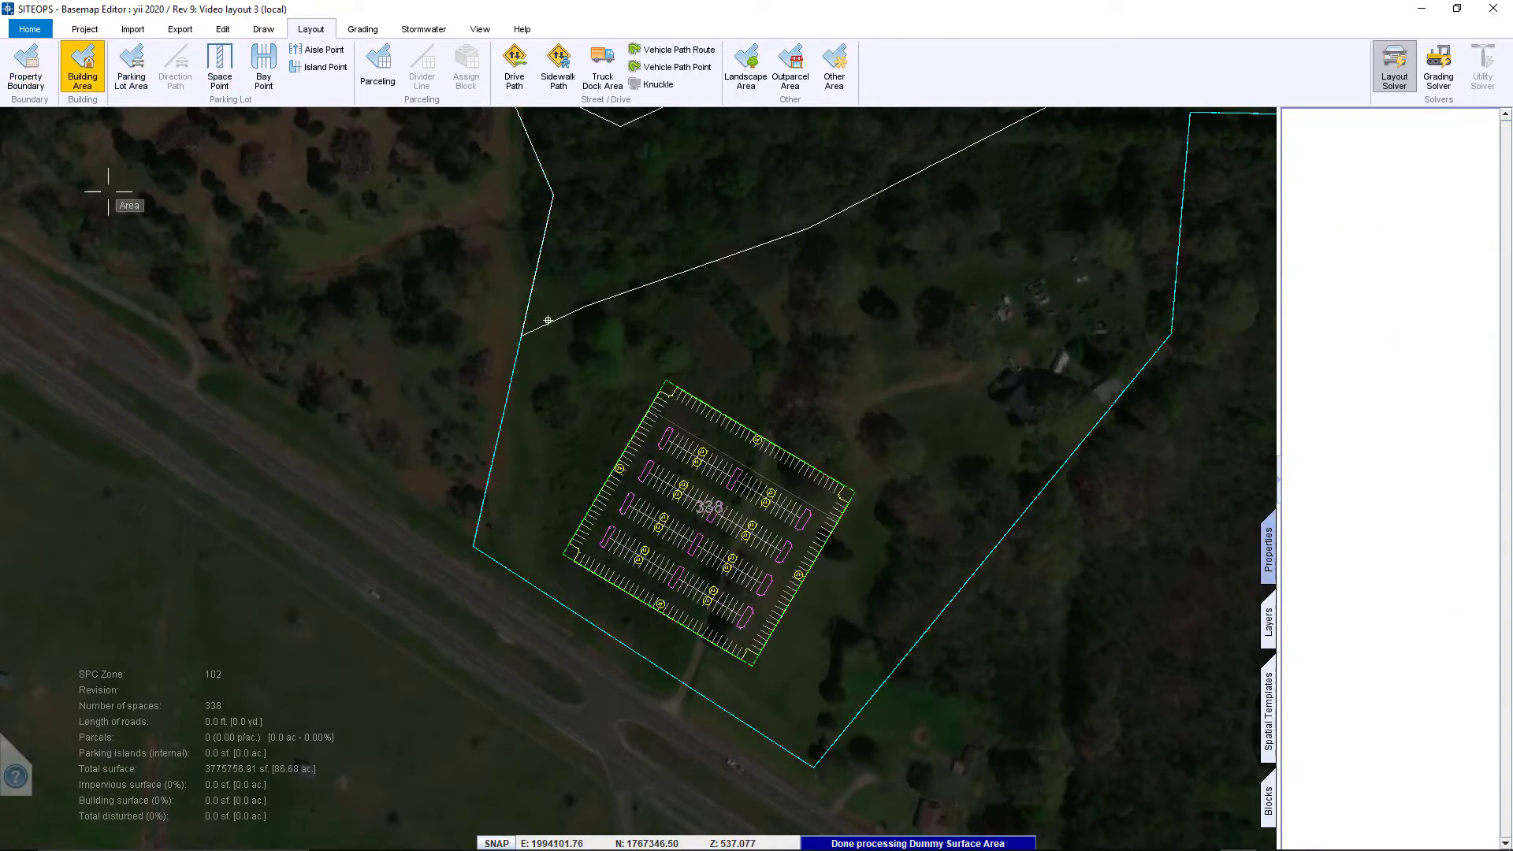
{"action": "left_click", "coordinate": [666, 380]}
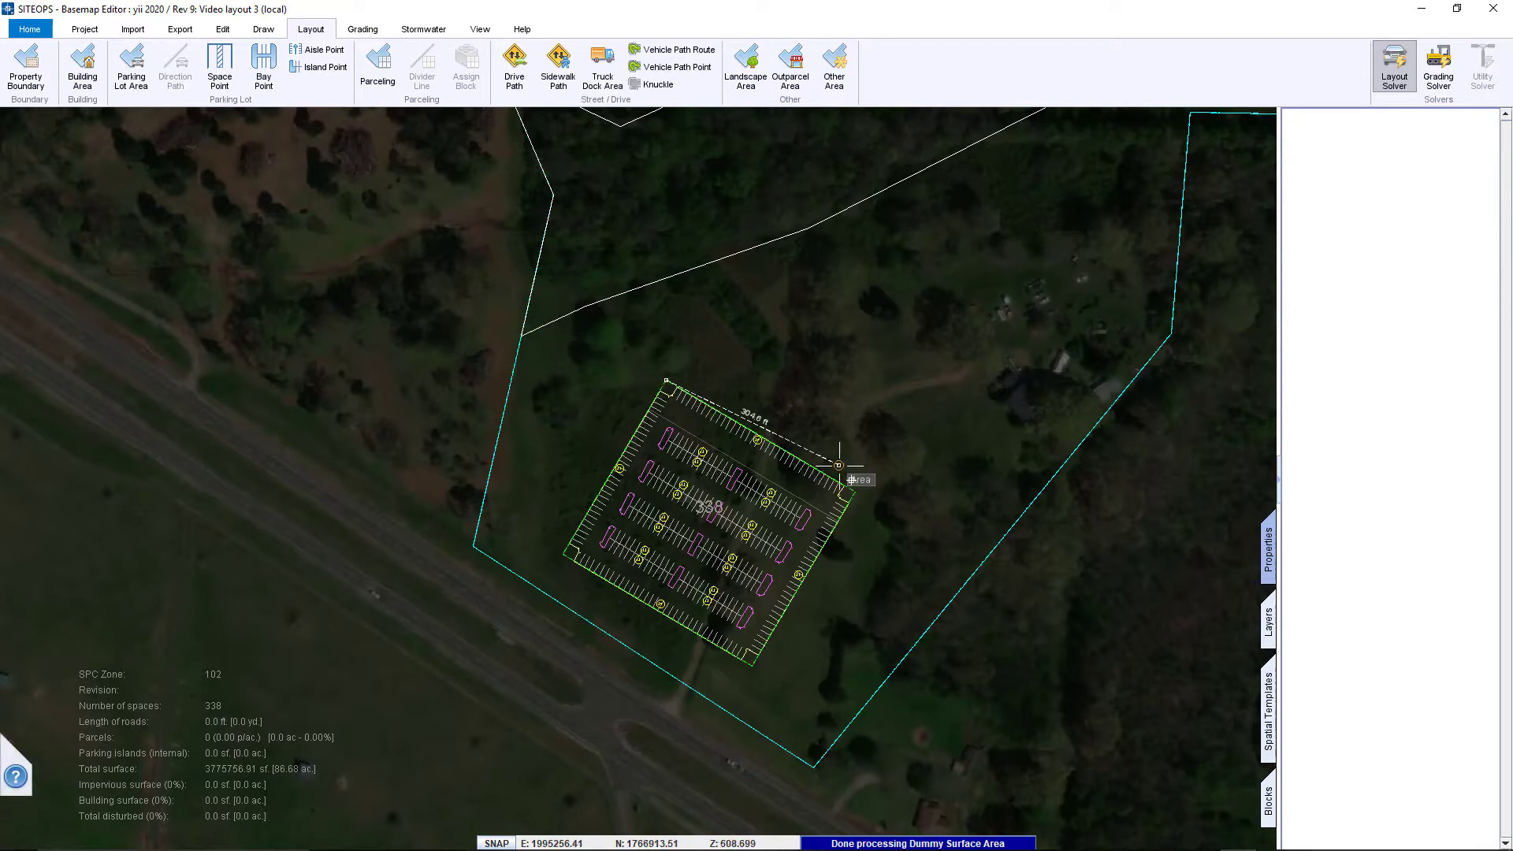
{"action": "left_click", "coordinate": [855, 492]}
{"action": "left_click", "coordinate": [753, 665]}
{"action": "left_click", "coordinate": [787, 686]}
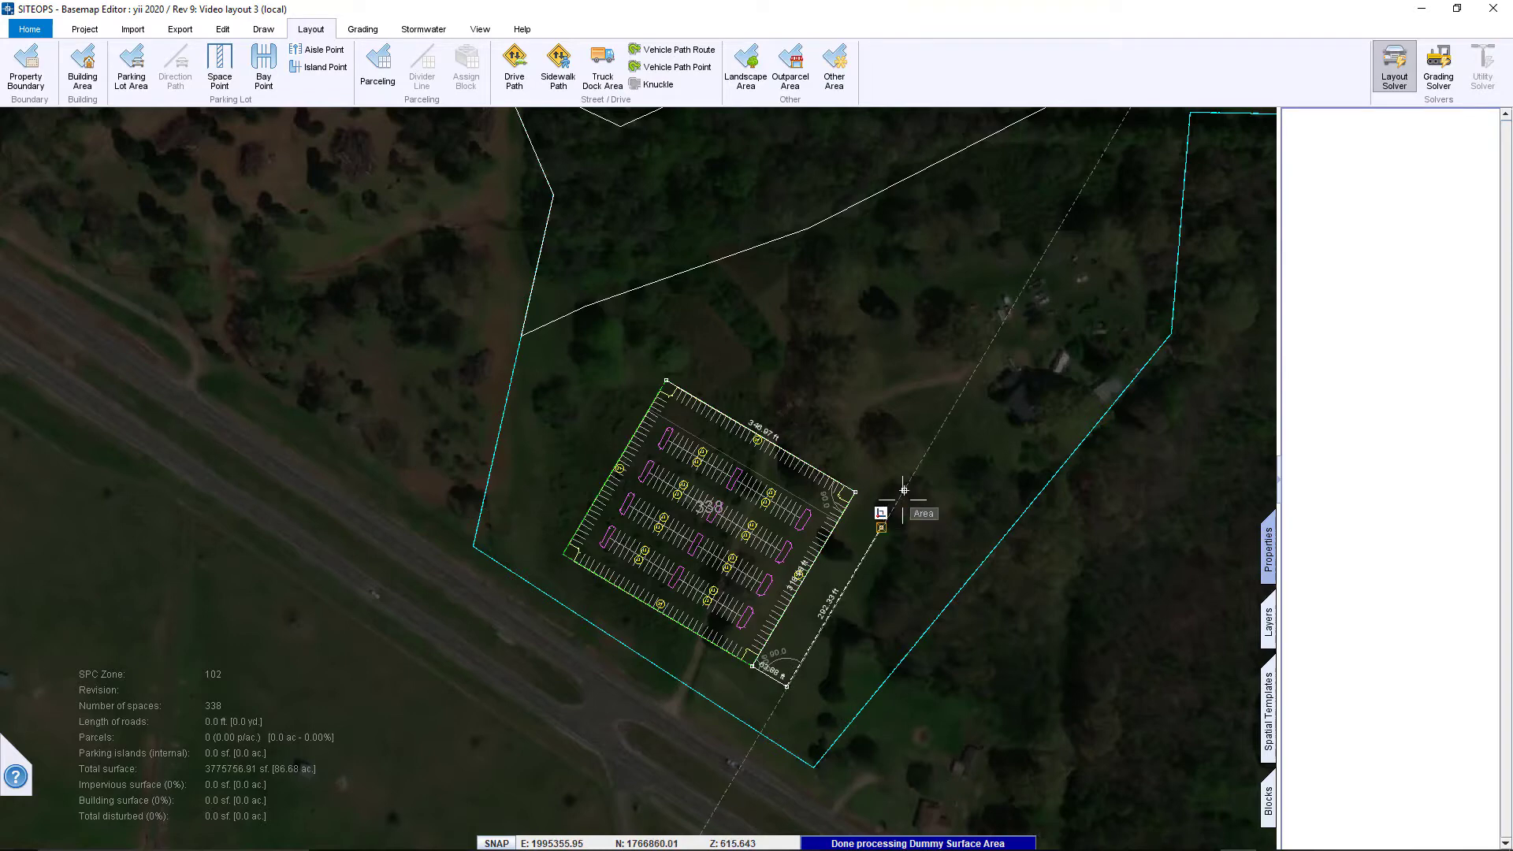
{"action": "left_click", "coordinate": [906, 486]}
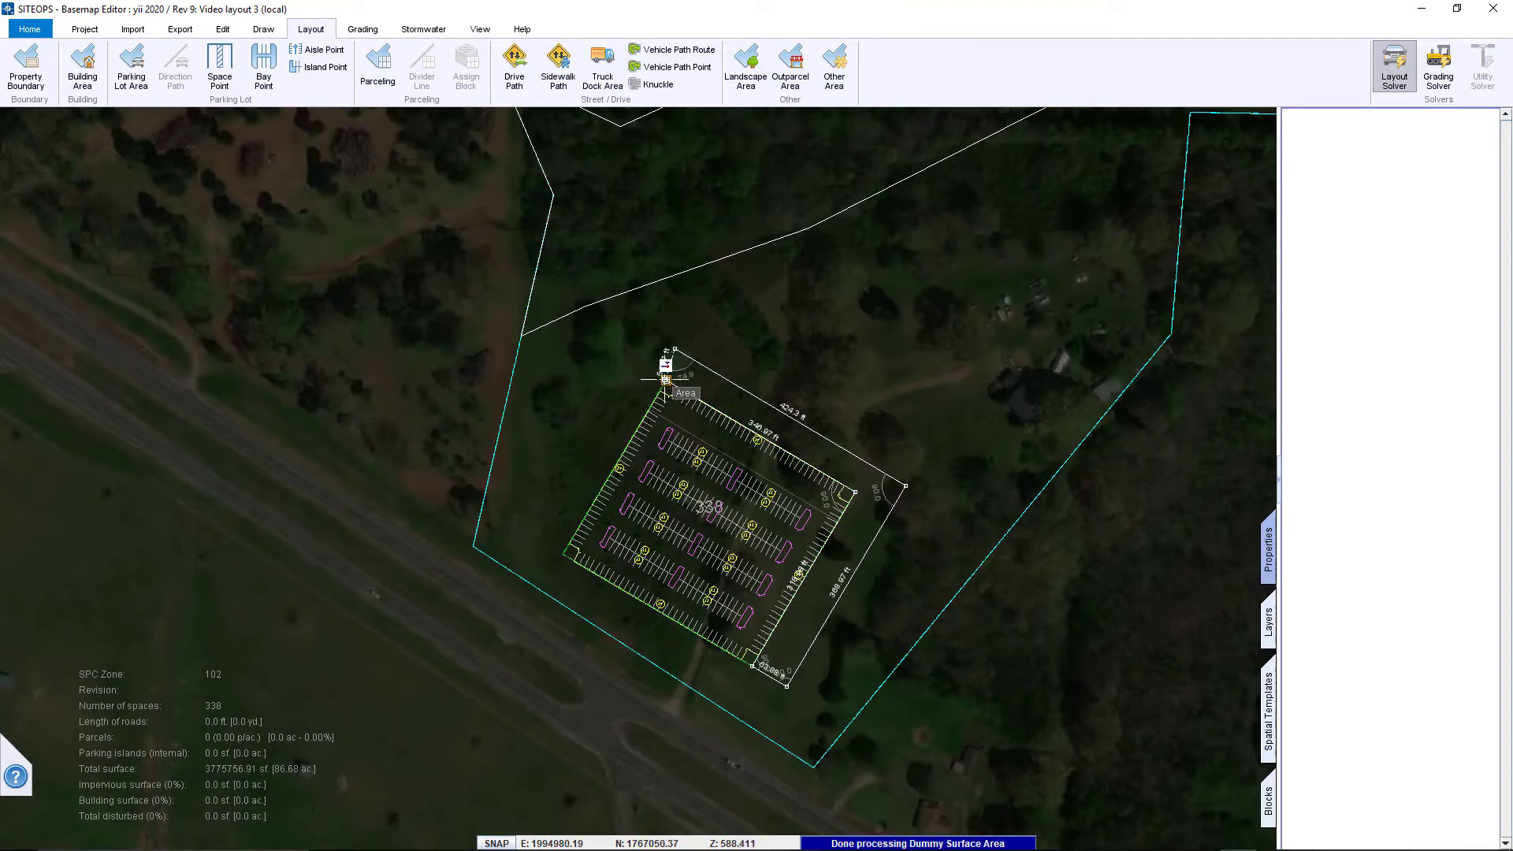
{"action": "double_click", "coordinate": [680, 352]}
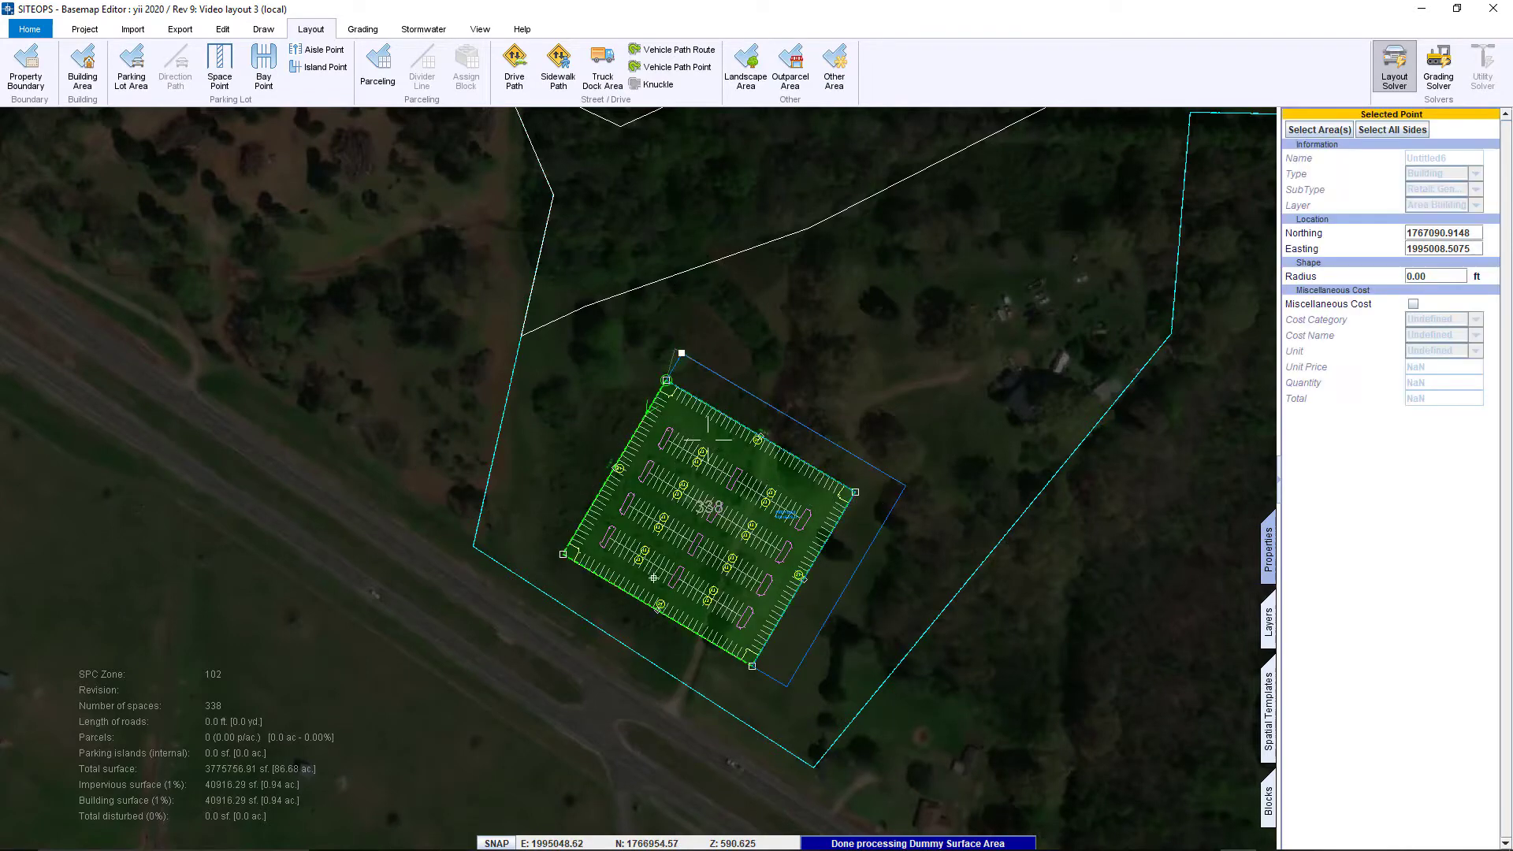
- Draw a 154.5 ft driveway from the lot's edge down to the highway
{"action": "left_click", "coordinate": [514, 67]}
{"action": "left_click", "coordinate": [659, 608]}
{"action": "left_click", "coordinate": [607, 679]}
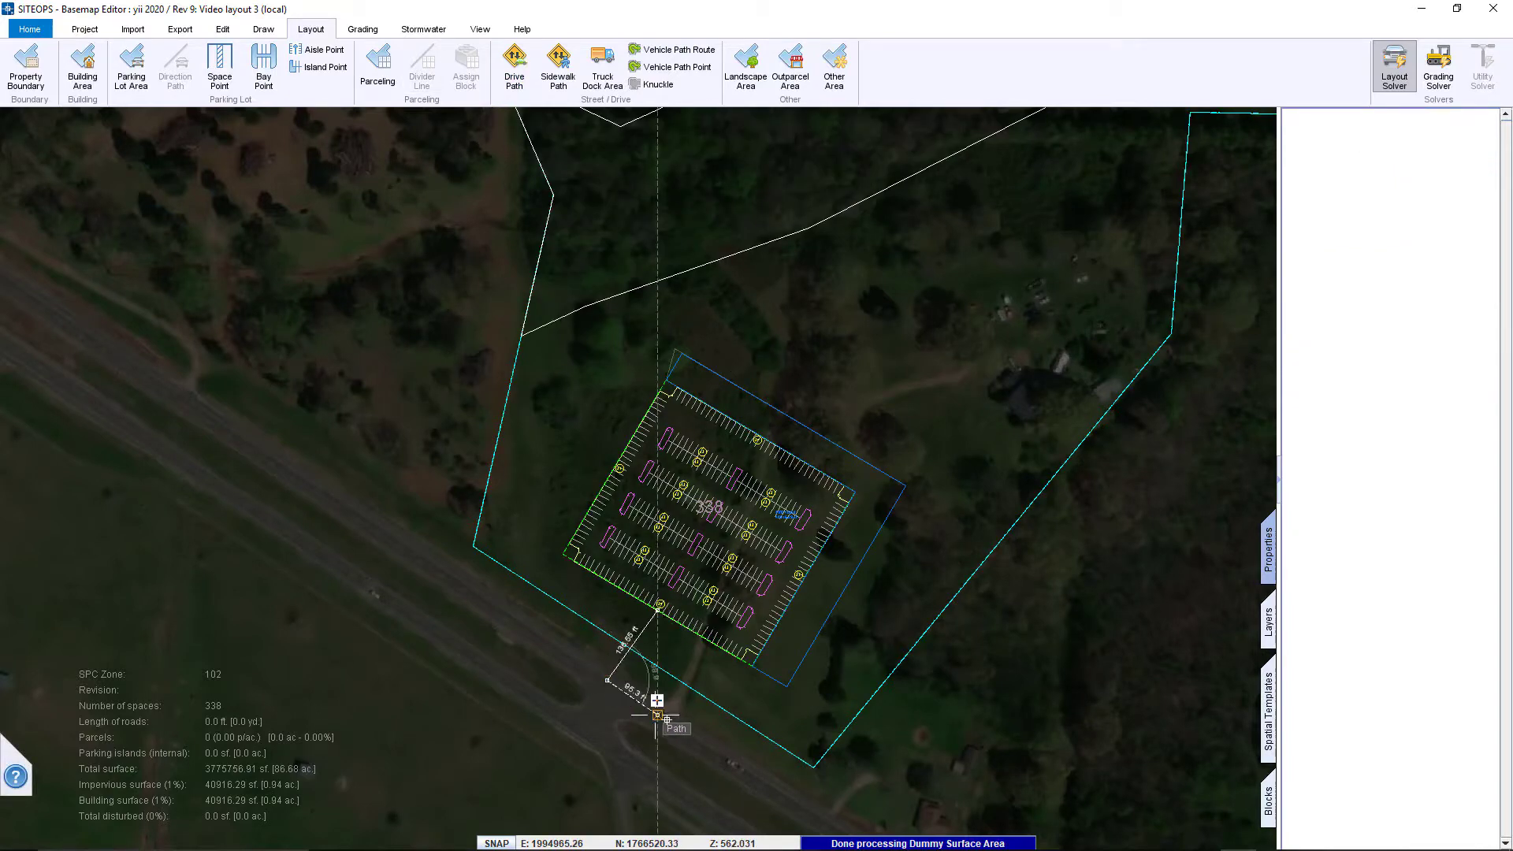
{"action": "right_click", "coordinate": [655, 715]}
{"action": "left_click", "coordinate": [713, 536]}
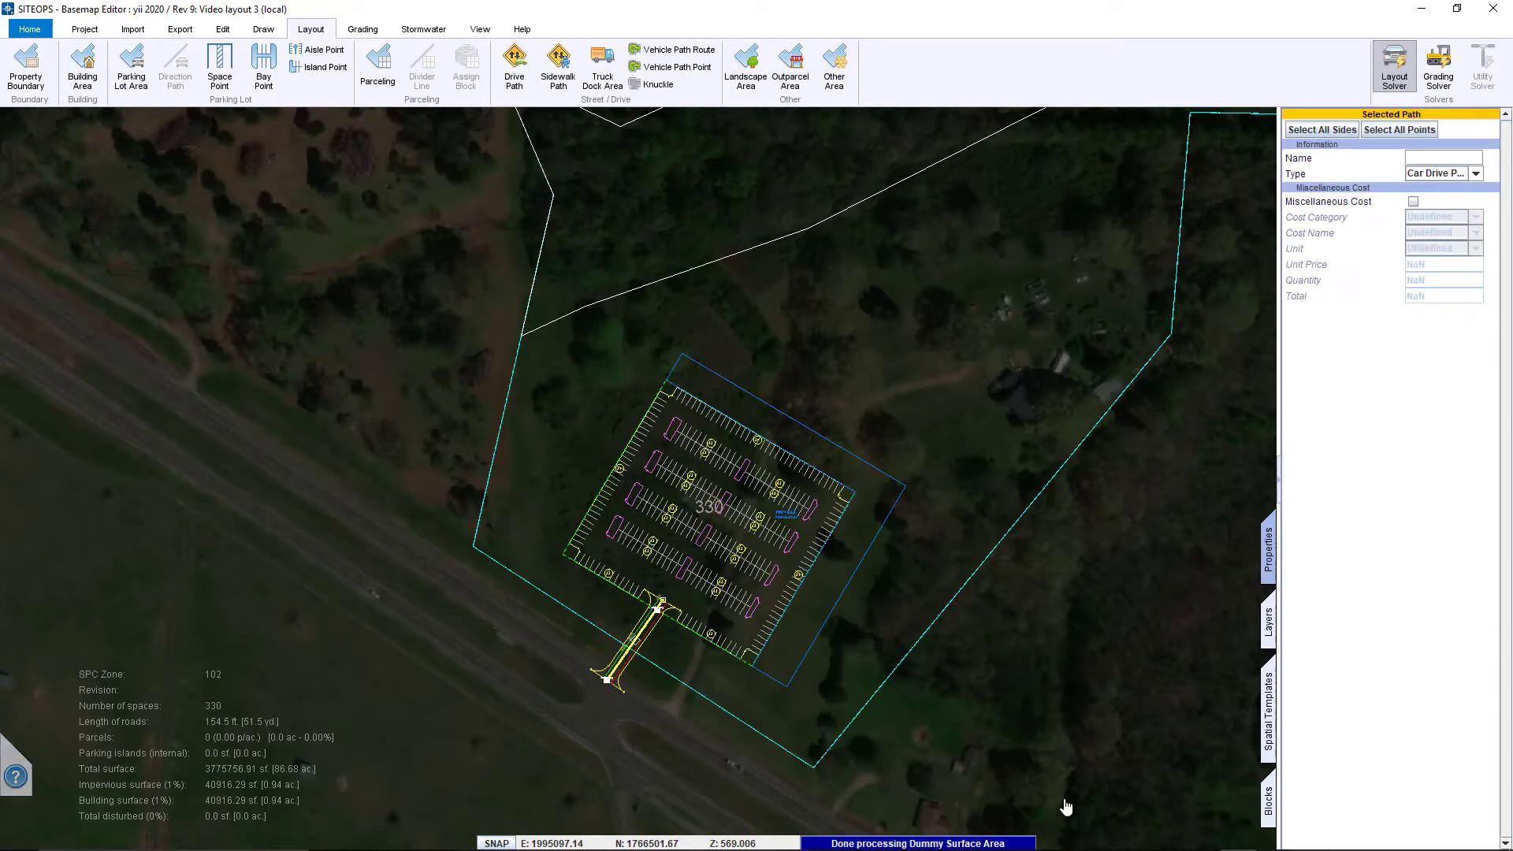
{"action": "scroll", "coordinate": [753, 770], "scroll_direction": "down", "scroll_amount": 3}
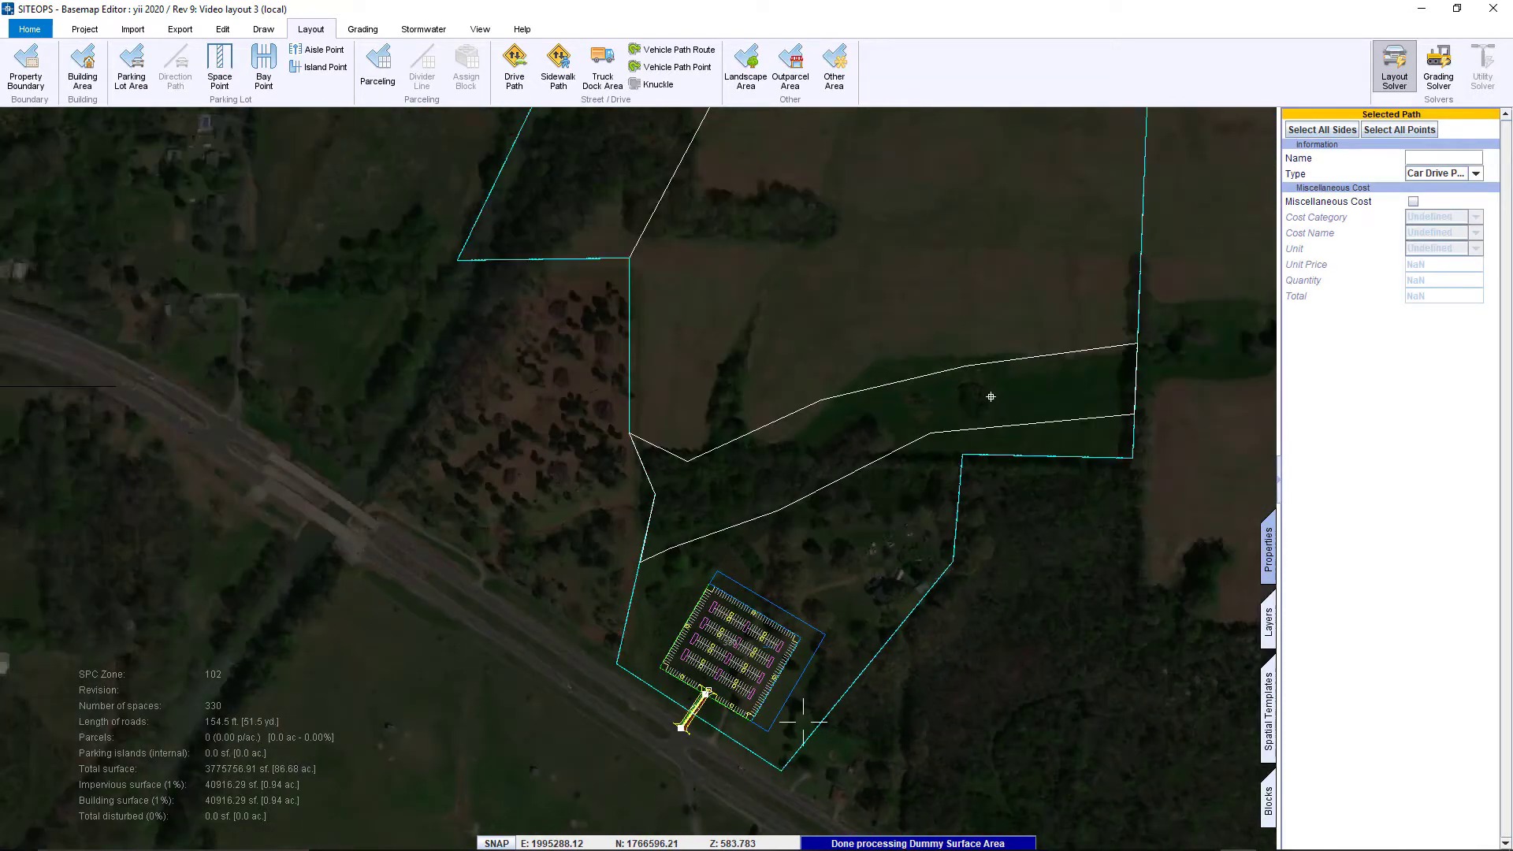
- Pan to the northern field and drop a building-and-parking spatial template onto it
{"action": "scroll", "coordinate": [979, 398], "scroll_direction": "up", "scroll_amount": 2}
{"action": "middle_click_drag", "start_coordinate": [929, 534], "coordinate": [906, 648]}
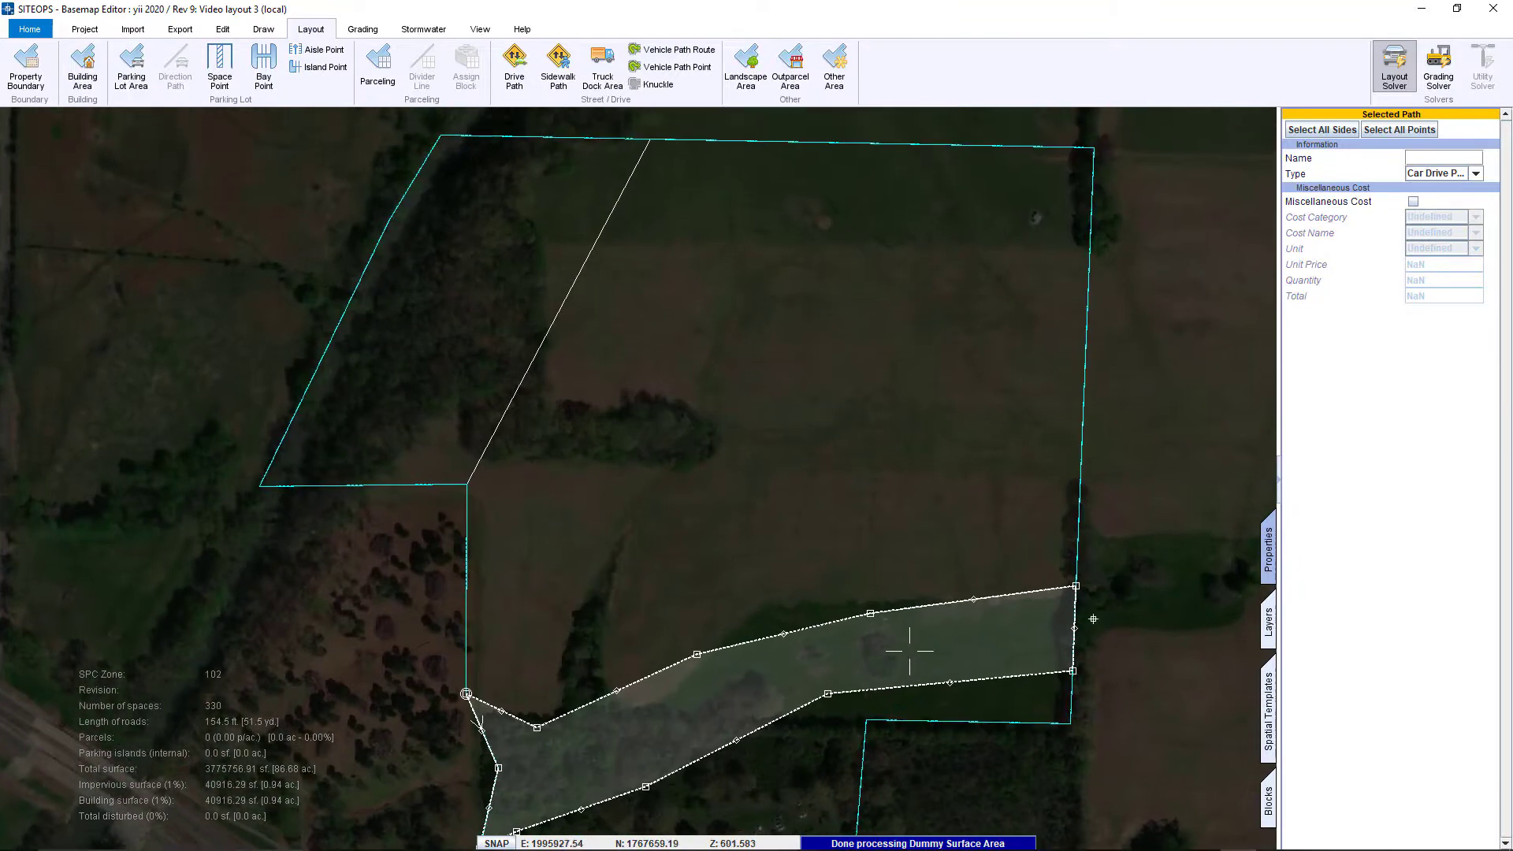
{"action": "left_click", "coordinate": [1269, 679]}
{"action": "left_click_drag", "start_coordinate": [969, 387], "coordinate": [805, 413]}
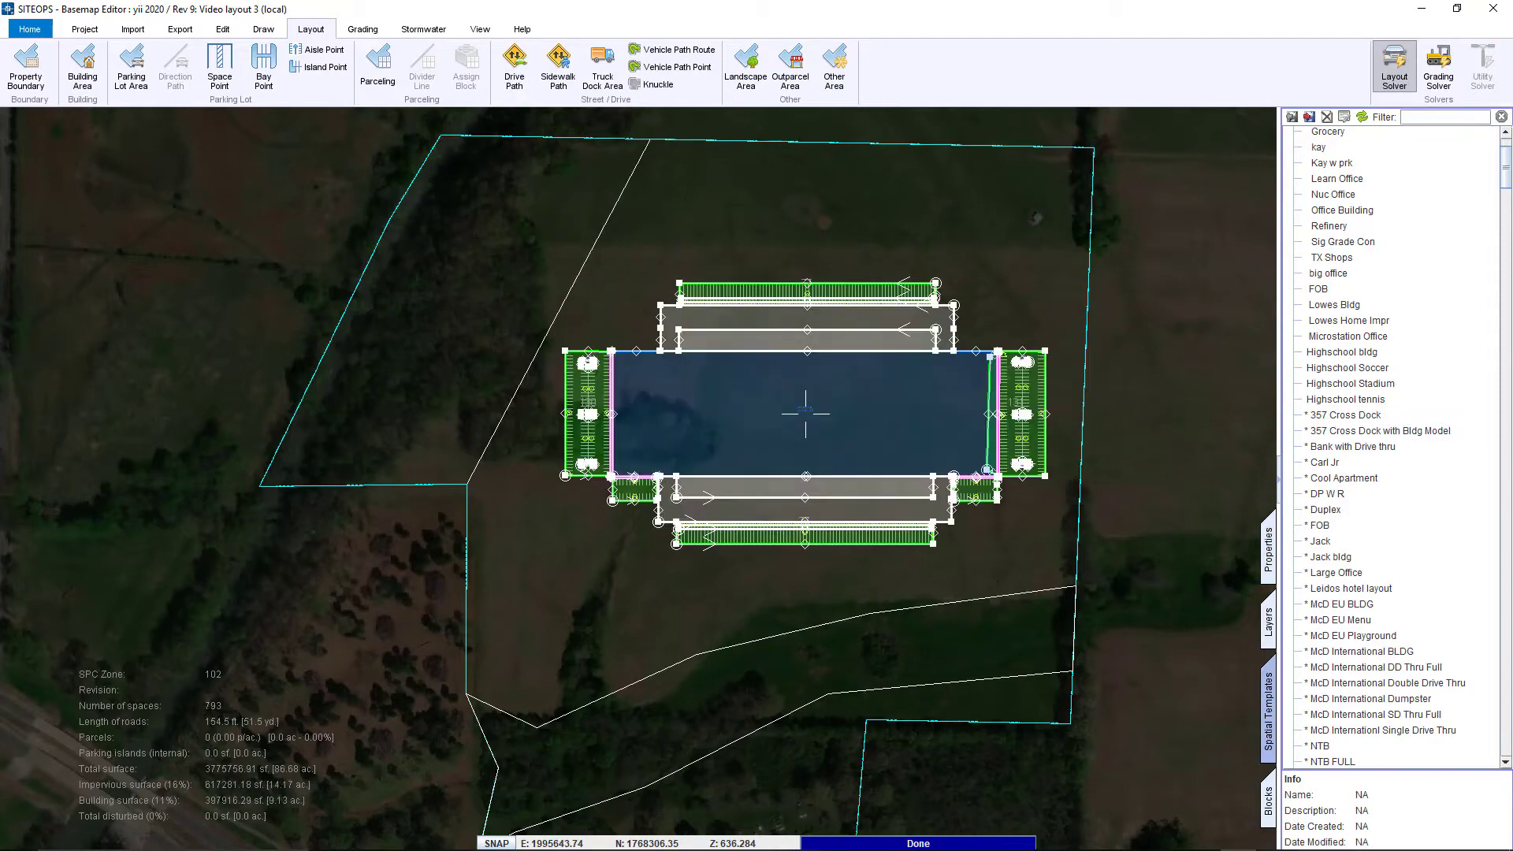
{"action": "left_click", "coordinate": [1116, 434]}
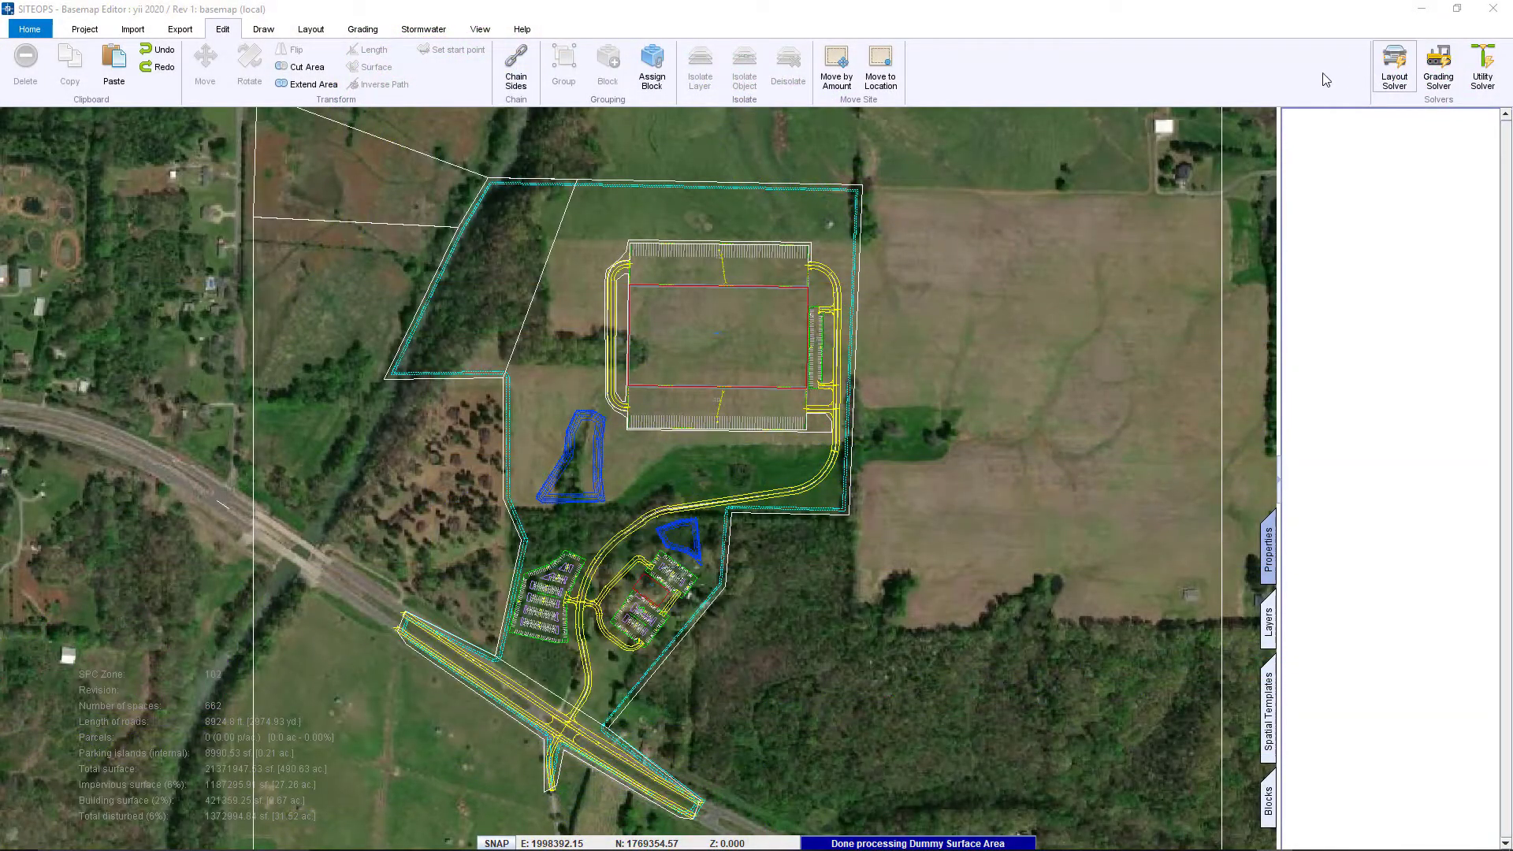
- Run the Grading Solver to view the graded site in 3D with cut/fill heatmap and earthwork cost
{"action": "left_click", "coordinate": [1439, 67]}
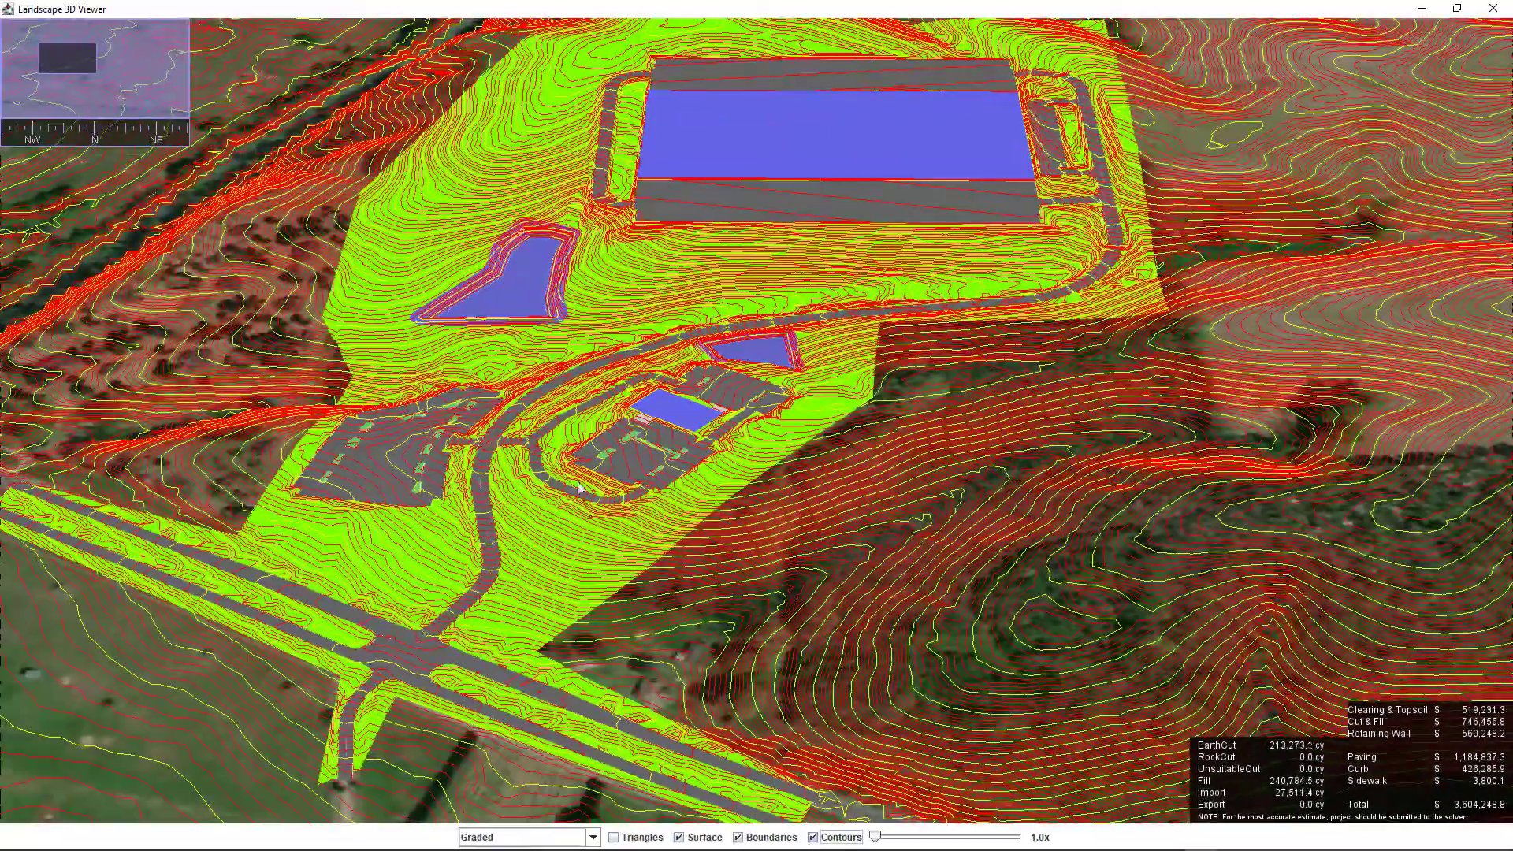
- Rotate the 3D view to inspect the graded surface
{"action": "left_click_drag", "start_coordinate": [582, 504], "coordinate": [621, 322]}
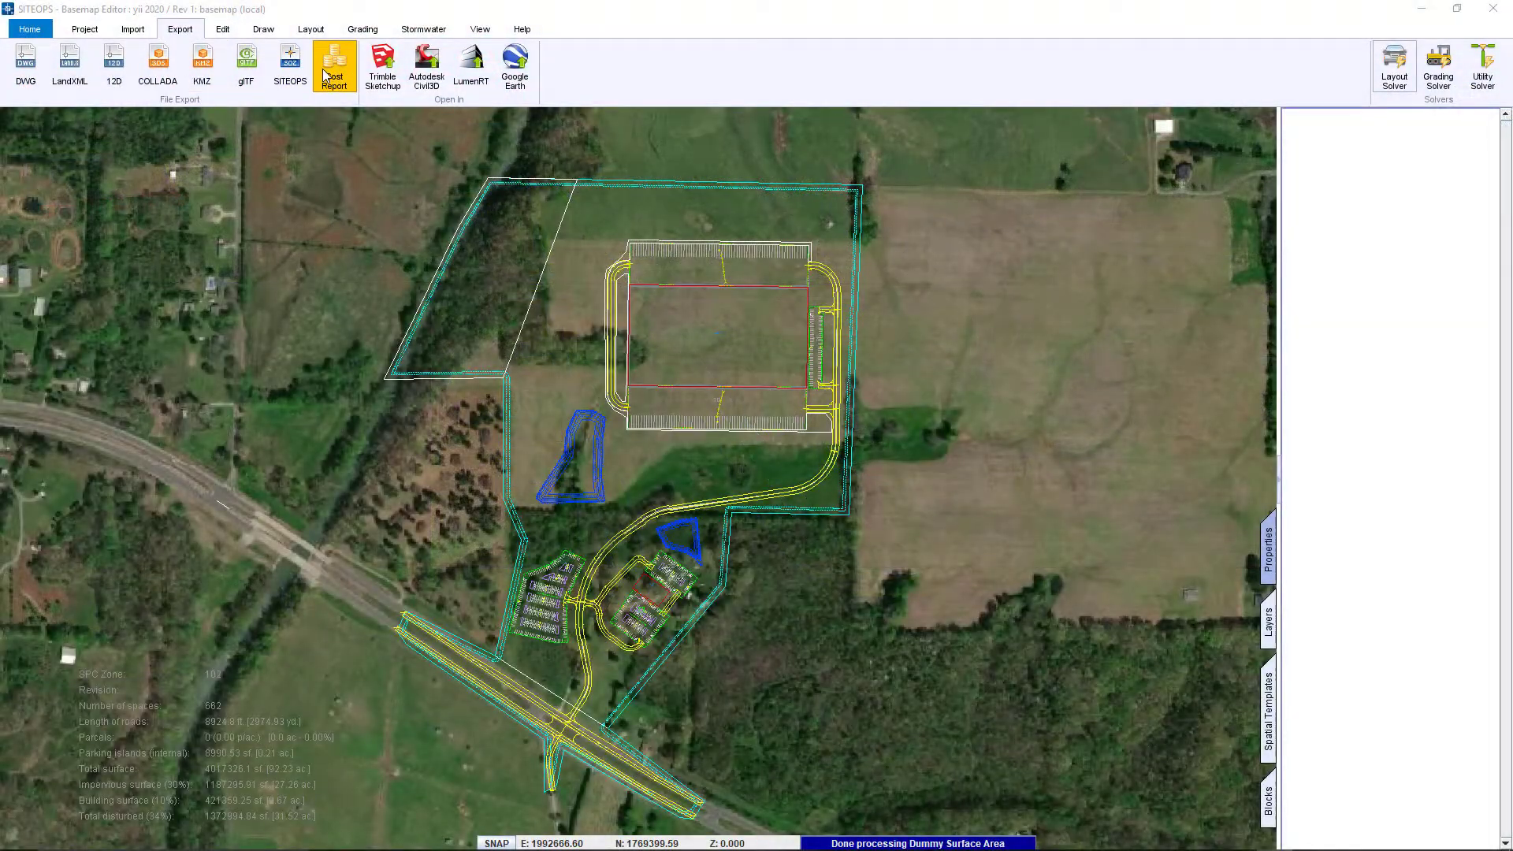
- Launch LumenRT from the Export tab and bring up the OpenSite Designer Products menu
{"action": "left_click", "coordinate": [457, 84]}
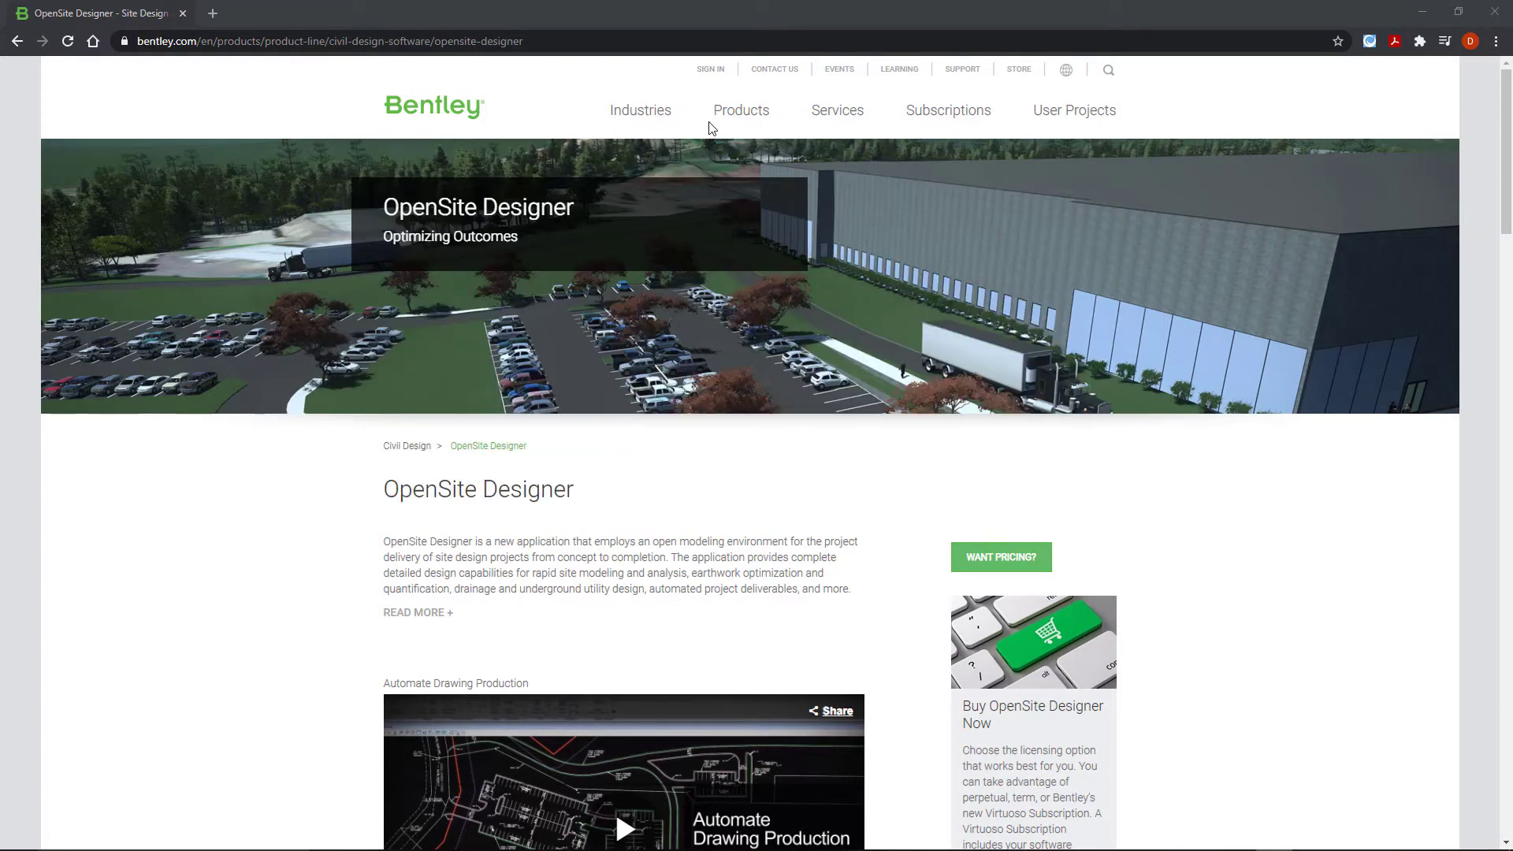
{"action": "mouse_move", "coordinate": [735, 118]}
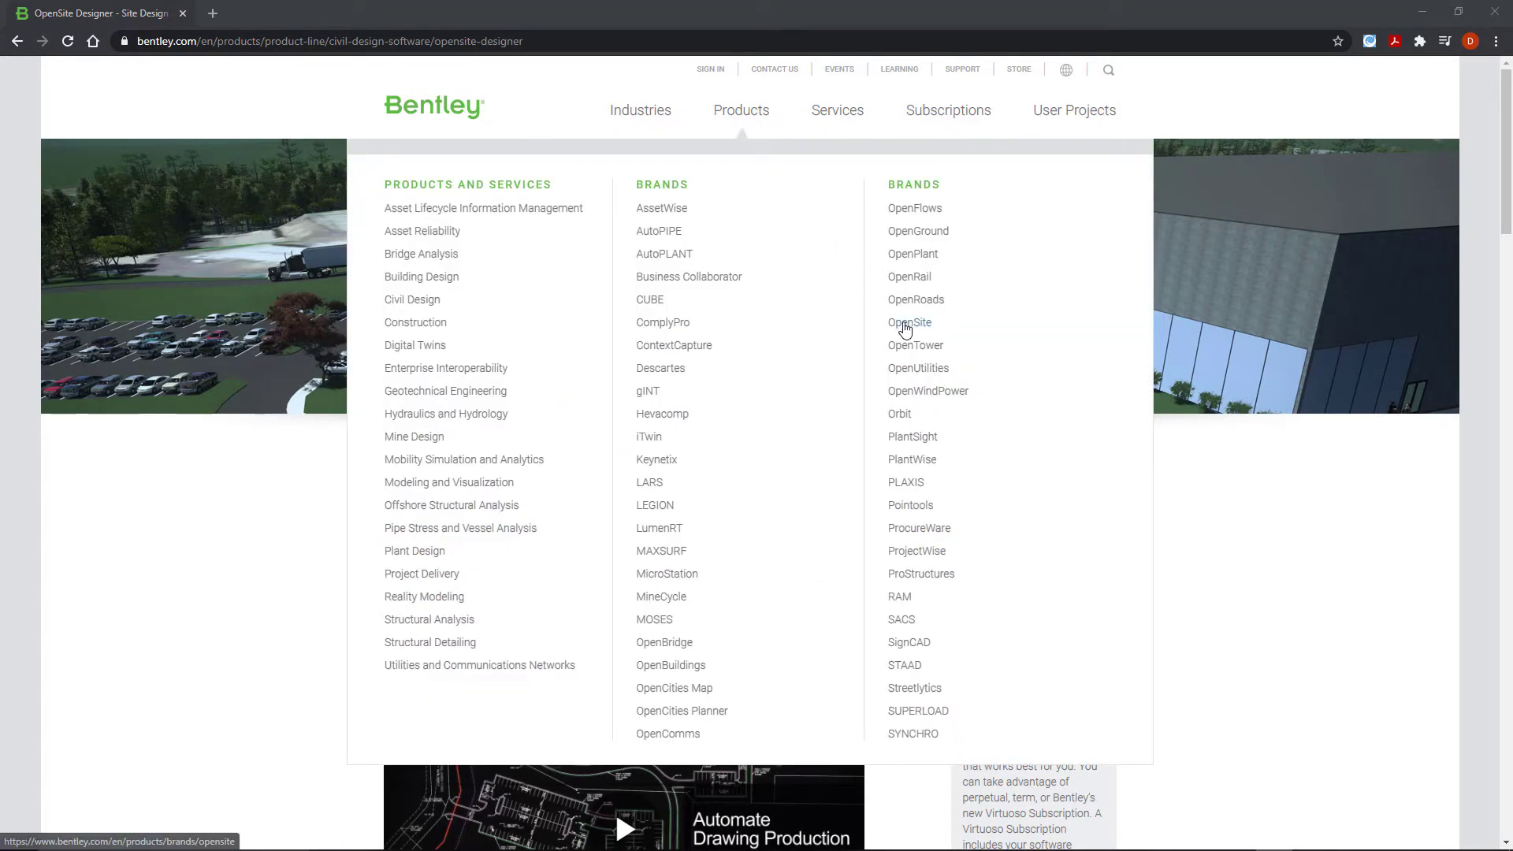